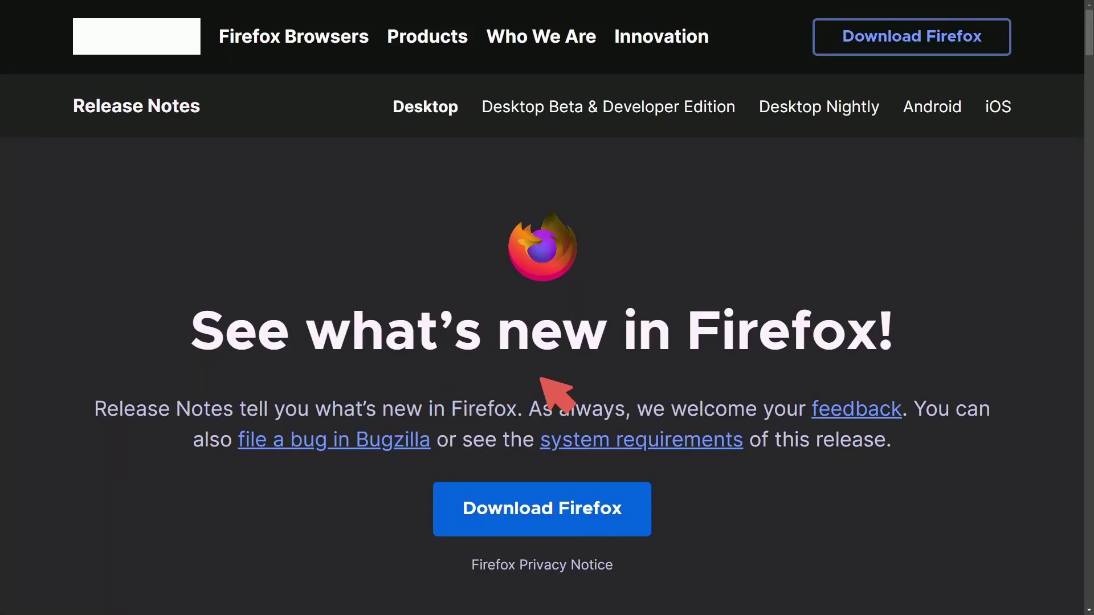
Step: Underline 'Firefox' in the heading, handwrite '126' beside it, then clear the annotations
{"action": "left_click_drag", "start_coordinate": [699, 366], "coordinate": [876, 364]}
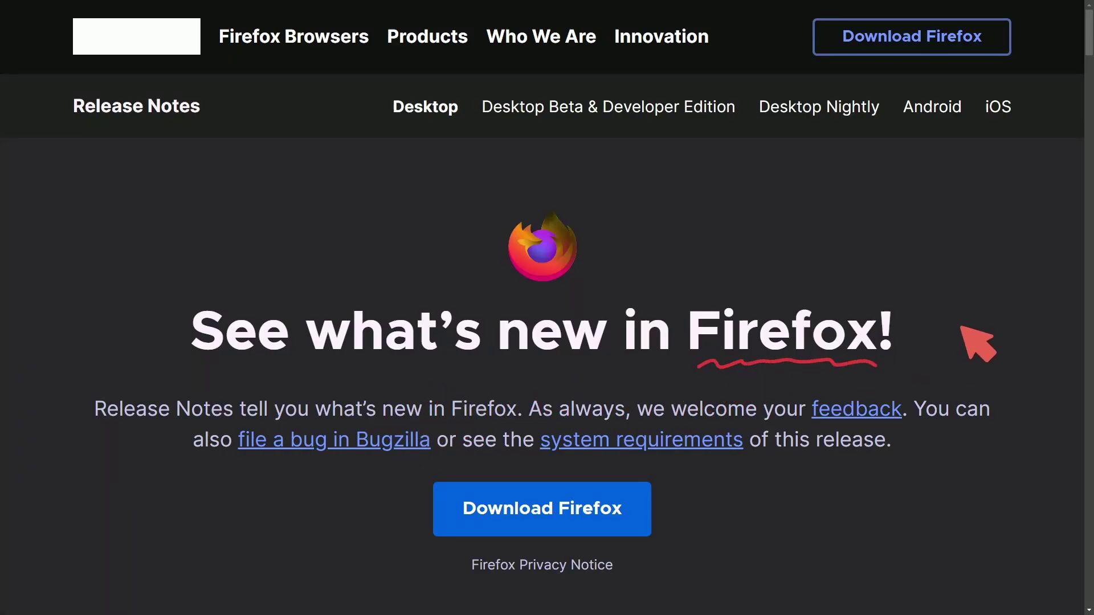
{"action": "mouse_move", "coordinate": [800, 212]}
{"action": "left_mouse_down"}
{"action": "mouse_move", "coordinate": [793, 259]}
{"action": "mouse_move", "coordinate": [832, 255]}
{"action": "left_mouse_up"}
{"action": "mouse_move", "coordinate": [841, 216]}
{"action": "left_mouse_down"}
{"action": "mouse_move", "coordinate": [837, 233]}
{"action": "mouse_move", "coordinate": [862, 246]}
{"action": "left_mouse_up"}
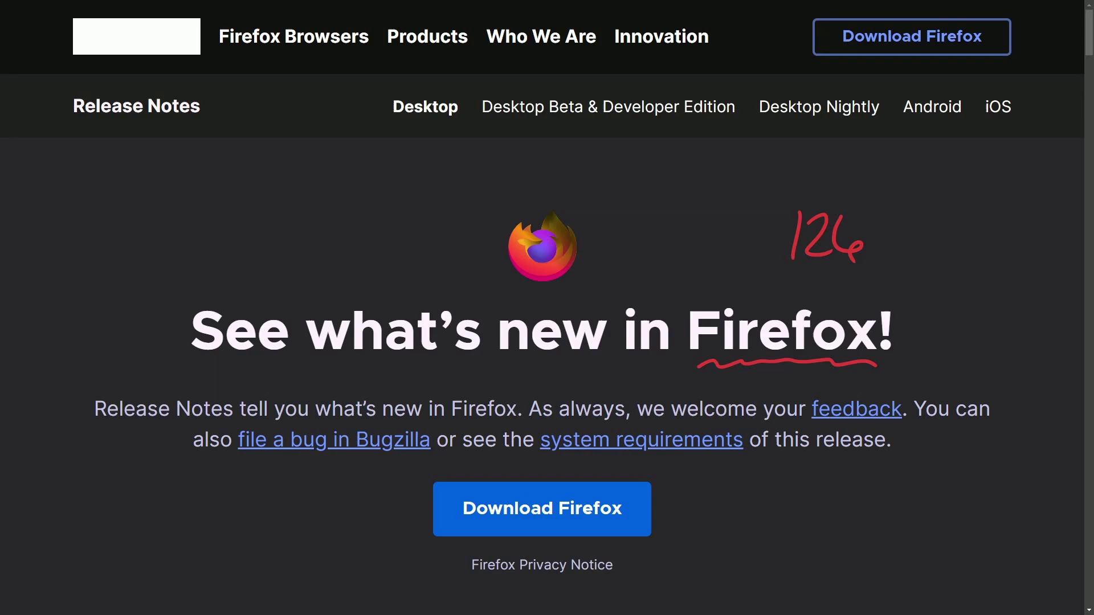
{"action": "key", "text": "Escape"}
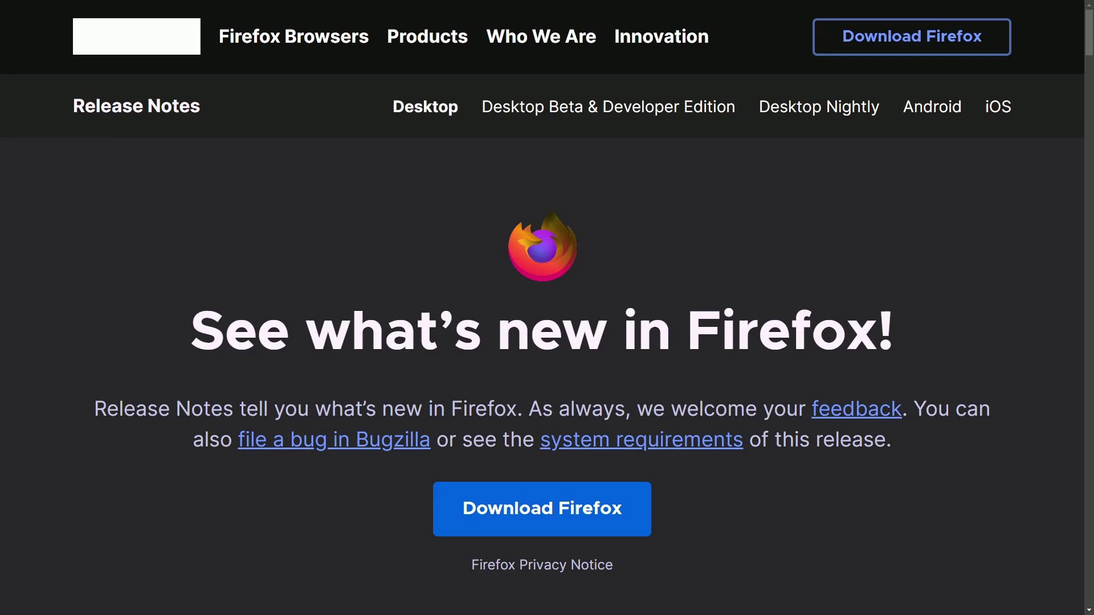
Step: Briefly select the 126.0 version and May 14, 2024 date, then scroll to the Telemetry note
{"action": "scroll", "coordinate": [1021, 274], "scroll_direction": "down", "scroll_amount": 9}
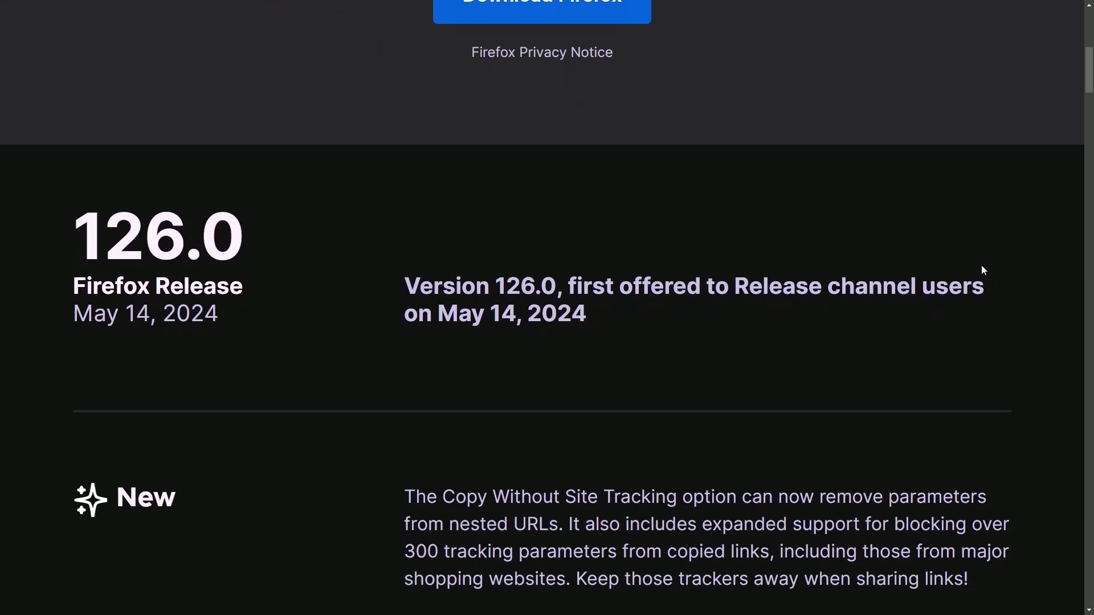
{"action": "scroll", "coordinate": [956, 249], "scroll_direction": "down", "scroll_amount": 3}
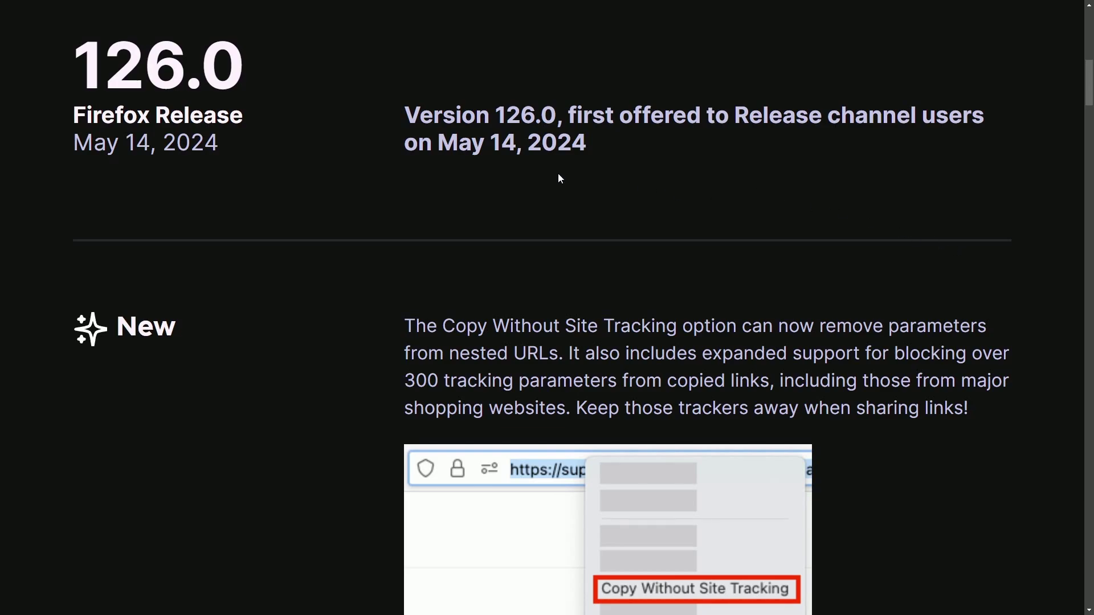
{"action": "left_click_drag", "start_coordinate": [79, 60], "coordinate": [286, 65]}
{"action": "left_click", "coordinate": [369, 126]}
{"action": "left_click_drag", "start_coordinate": [437, 143], "coordinate": [620, 142]}
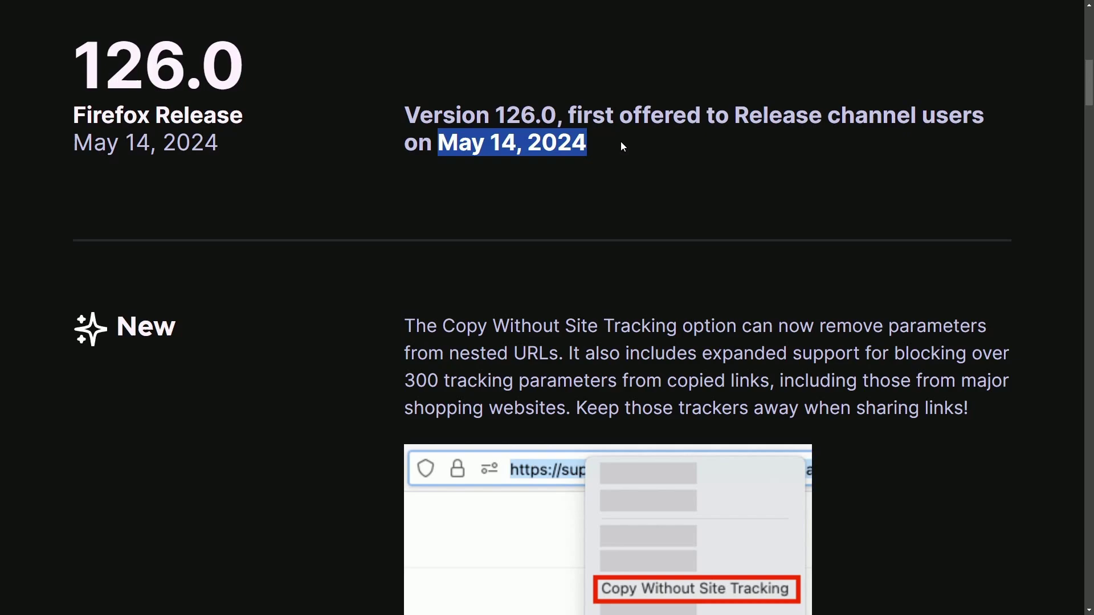
{"action": "left_click", "coordinate": [621, 143]}
{"action": "scroll", "coordinate": [579, 171], "scroll_direction": "down", "scroll_amount": 1}
{"action": "scroll", "coordinate": [579, 174], "scroll_direction": "down", "scroll_amount": 13}
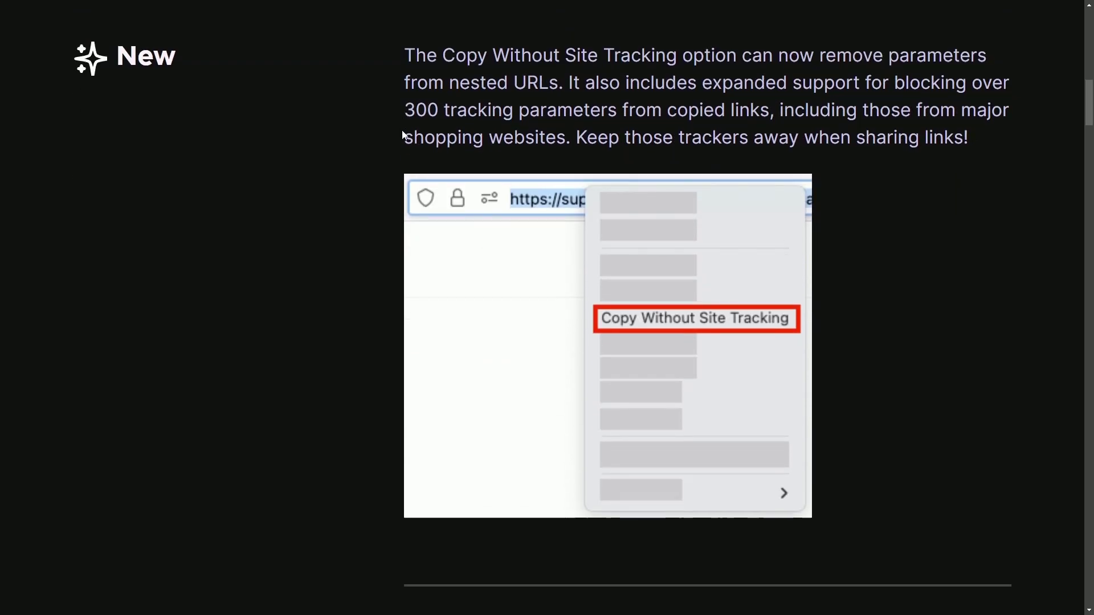
{"action": "scroll", "coordinate": [402, 135], "scroll_direction": "down", "scroll_amount": 9}
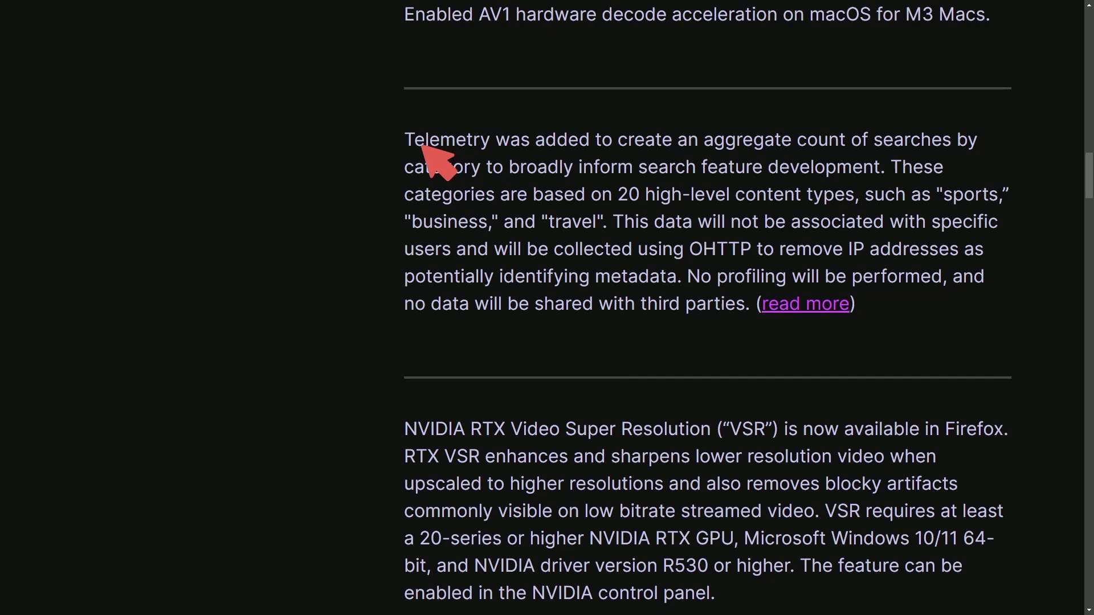
{"action": "left_click_drag", "start_coordinate": [405, 136], "coordinate": [497, 140]}
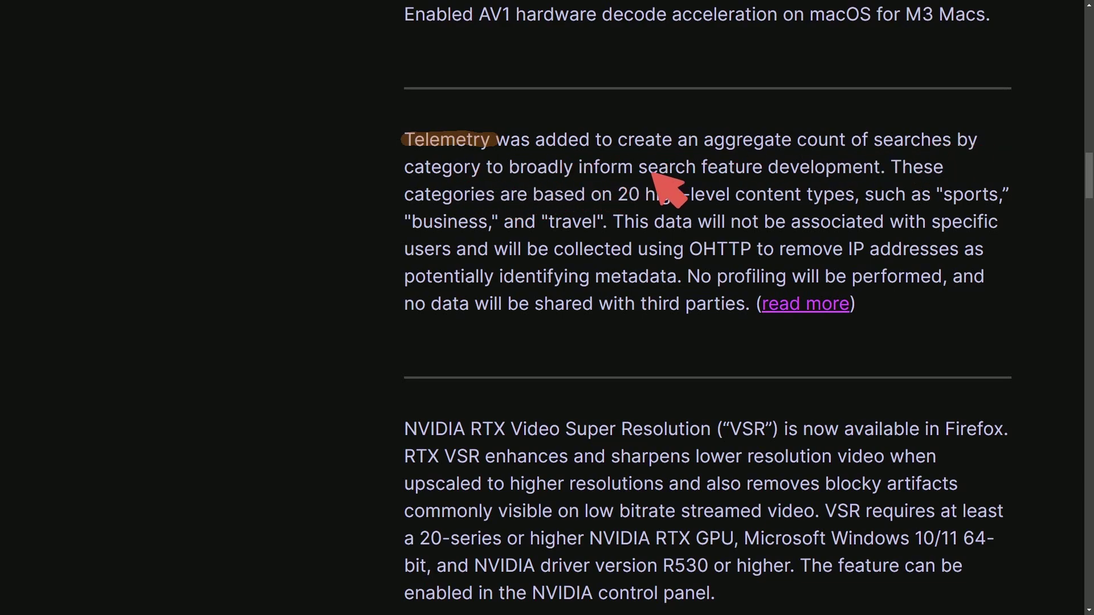
{"action": "left_click_drag", "start_coordinate": [700, 168], "coordinate": [883, 171]}
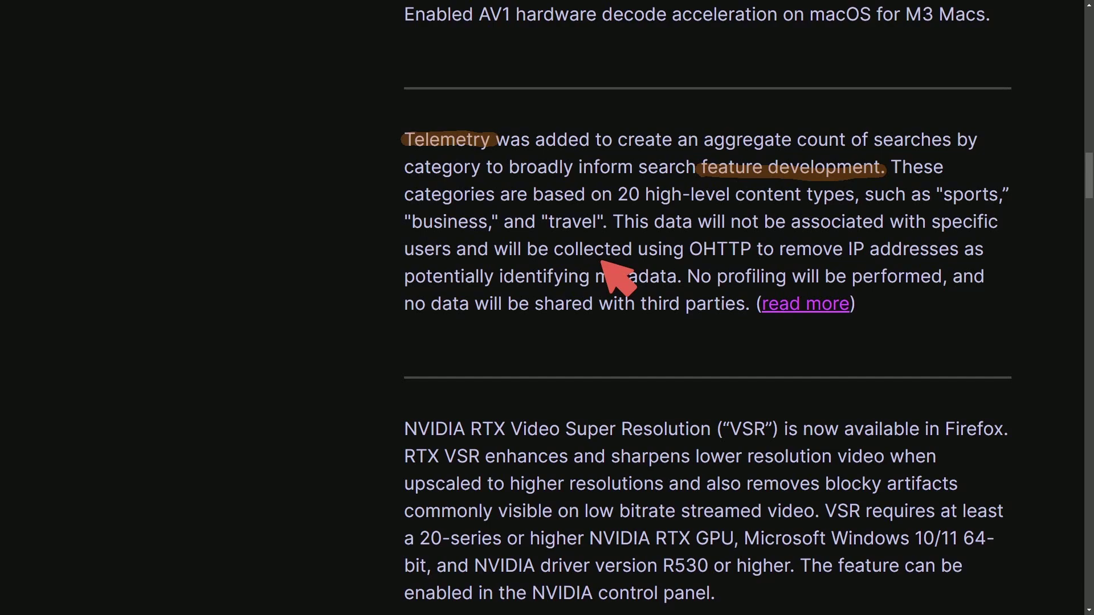
{"action": "left_click_drag", "start_coordinate": [692, 249], "coordinate": [761, 249]}
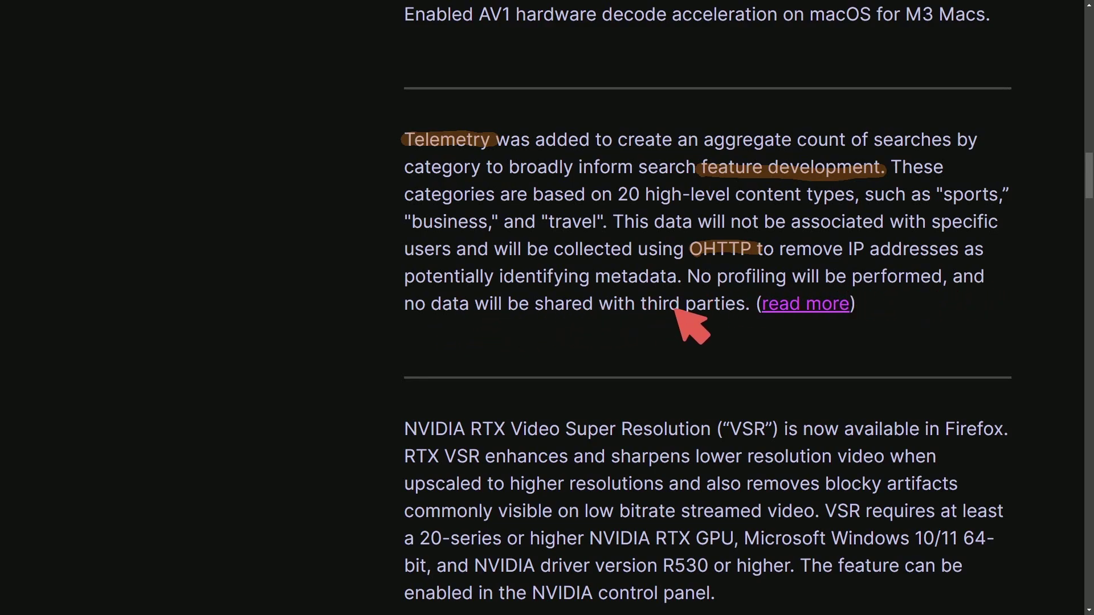
{"action": "left_click_drag", "start_coordinate": [641, 306], "coordinate": [757, 304]}
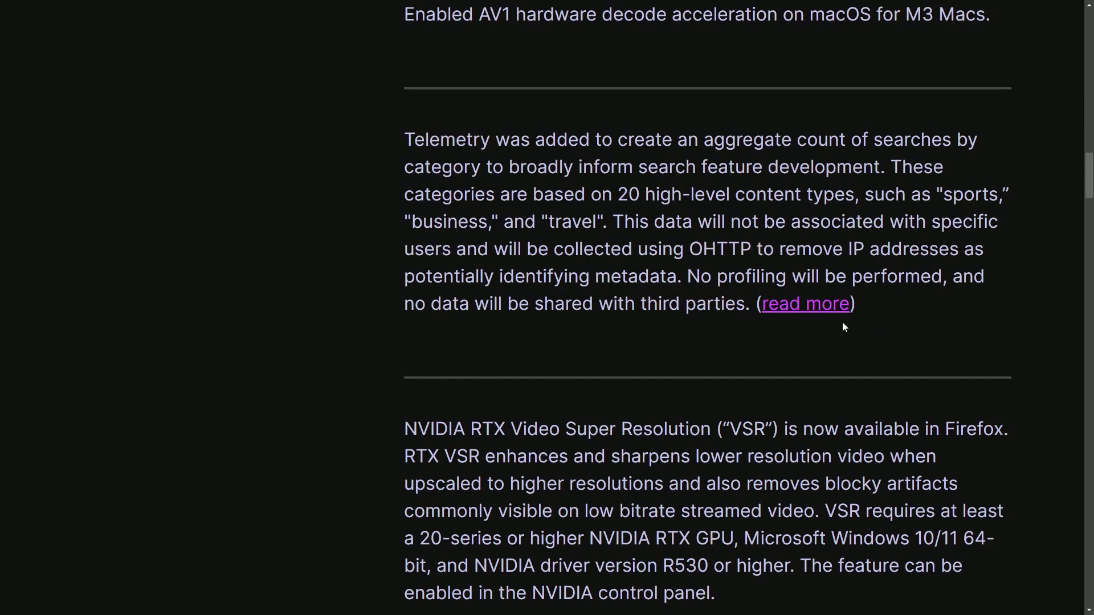
Step: Open the 'read more' telemetry blog post and scroll down through it
{"action": "left_click", "coordinate": [806, 304]}
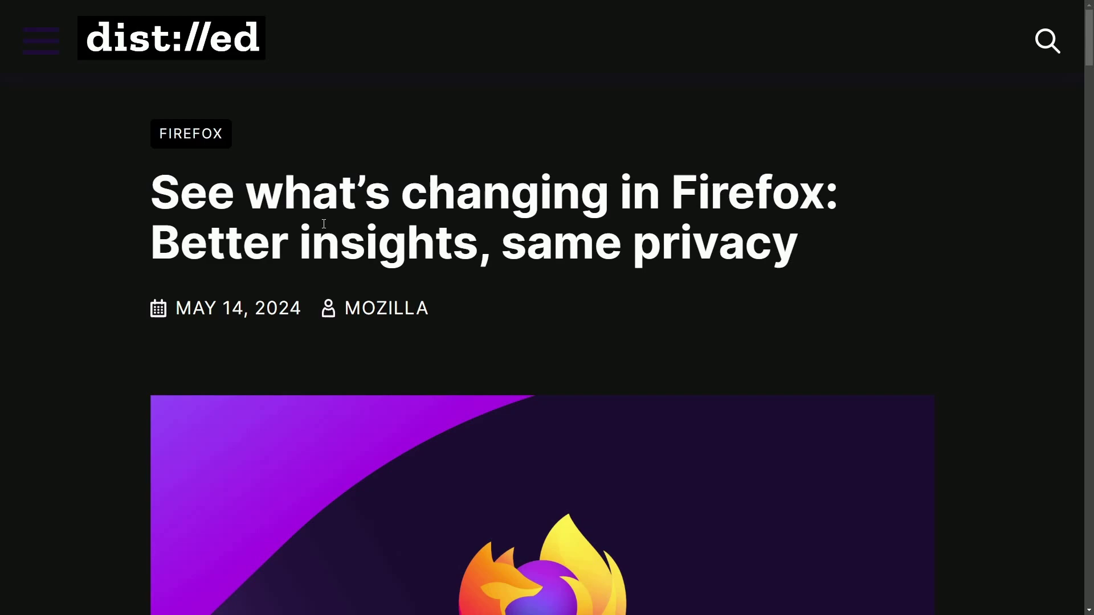
{"action": "left_click_drag", "start_coordinate": [199, 240], "coordinate": [816, 263]}
{"action": "left_click", "coordinate": [815, 262]}
{"action": "scroll", "coordinate": [812, 258], "scroll_direction": "down", "scroll_amount": 5}
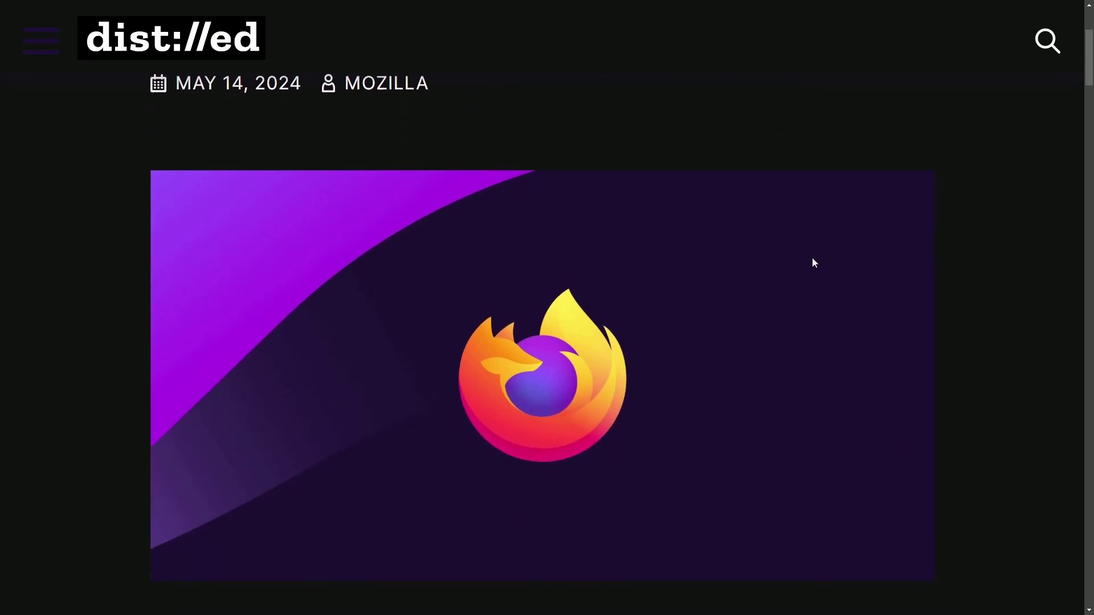
{"action": "scroll", "coordinate": [801, 255], "scroll_direction": "down", "scroll_amount": 8}
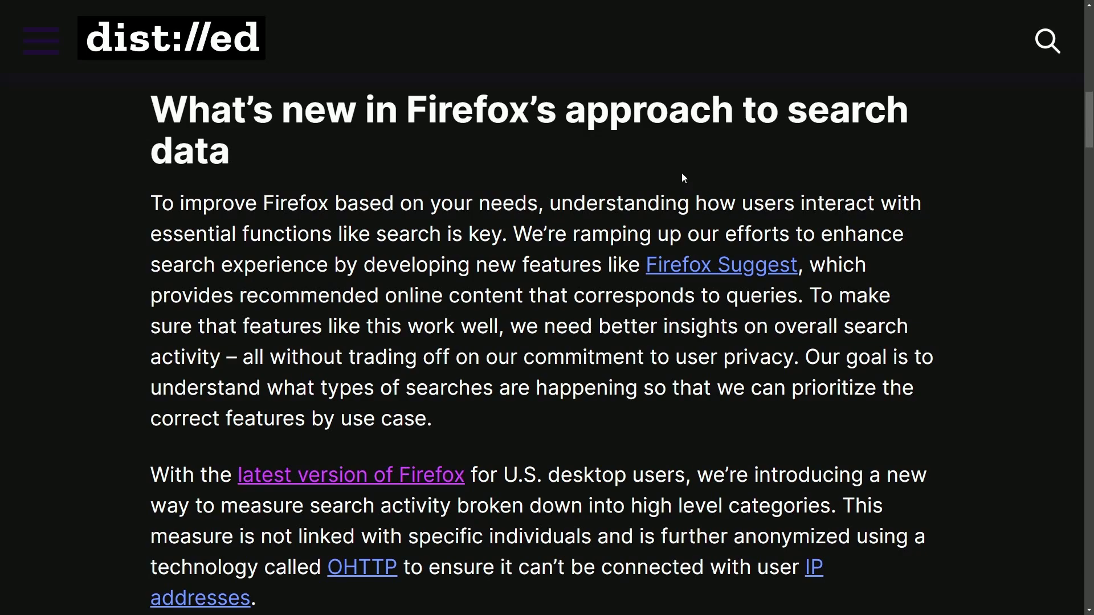
Step: Highlight the 'approach to search data' heading and the opening lines leading to Firefox Suggest
{"action": "left_click_drag", "start_coordinate": [572, 118], "coordinate": [952, 147]}
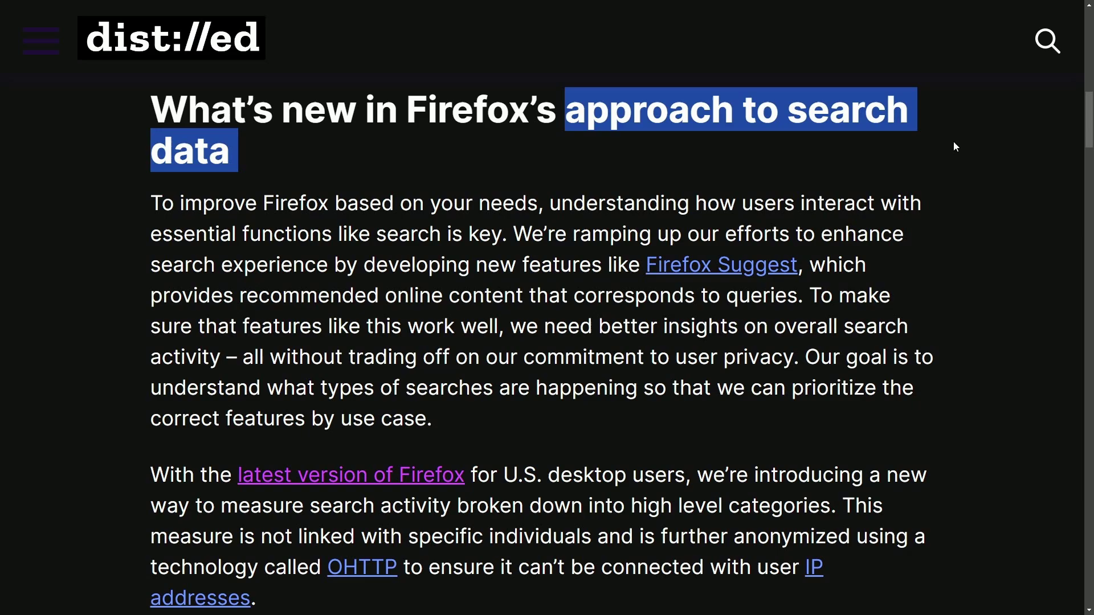
{"action": "left_click", "coordinate": [700, 191]}
{"action": "left_click_drag", "start_coordinate": [166, 208], "coordinate": [953, 206]}
{"action": "left_click_drag", "start_coordinate": [150, 234], "coordinate": [779, 236]}
{"action": "left_click_drag", "start_coordinate": [150, 265], "coordinate": [641, 268]}
{"action": "left_click", "coordinate": [152, 264]}
{"action": "left_click", "coordinate": [953, 276]}
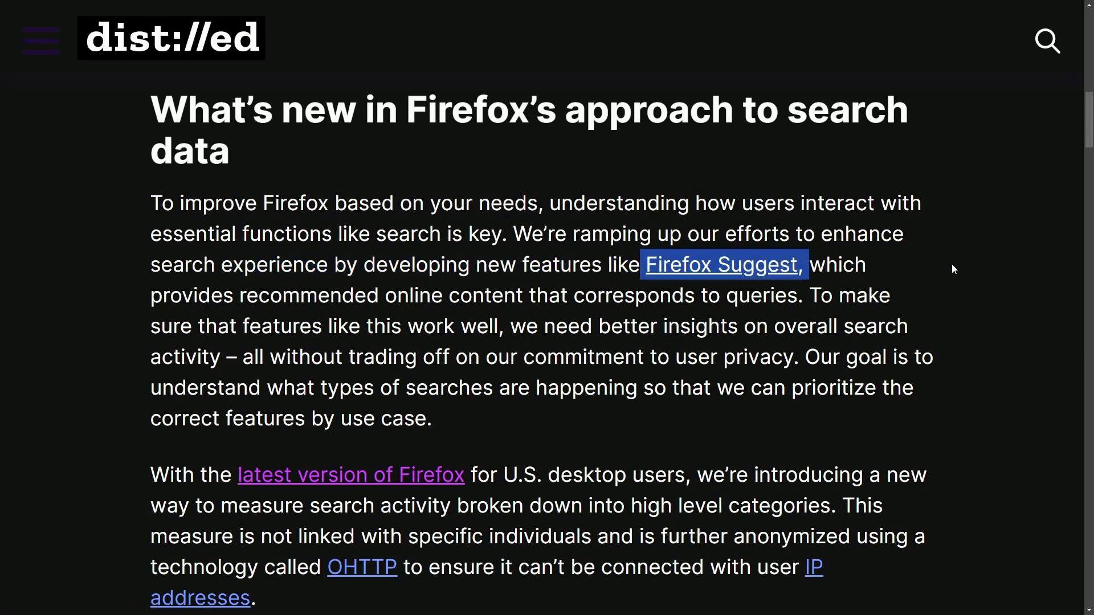
{"action": "left_click", "coordinate": [919, 276]}
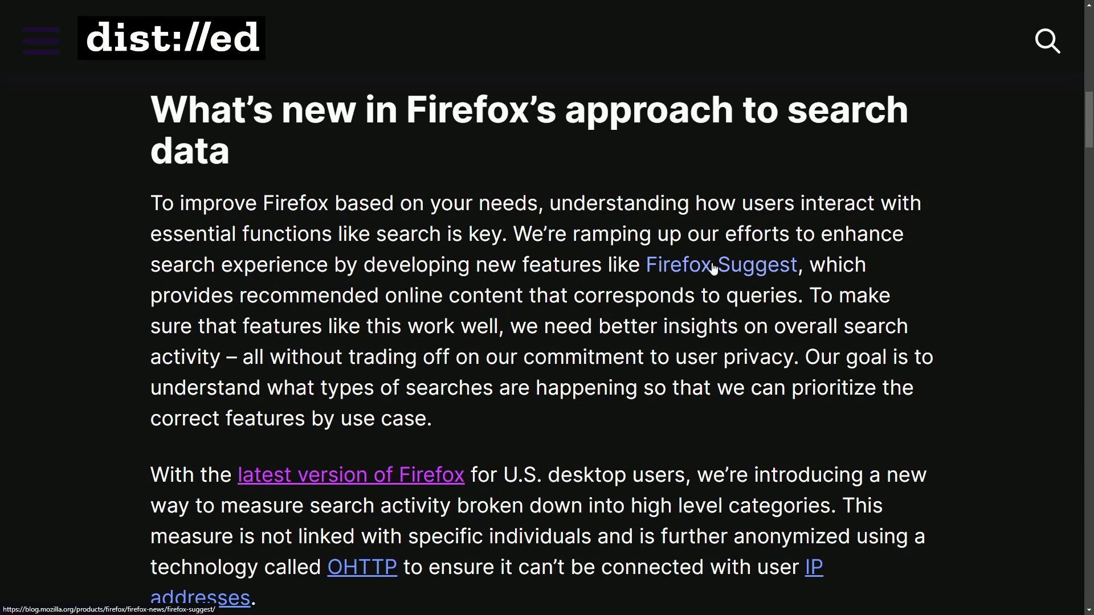
Step: Select the word 'which' and following lines, ending on the sentence about needing better search insights
{"action": "double_click", "coordinate": [836, 265]}
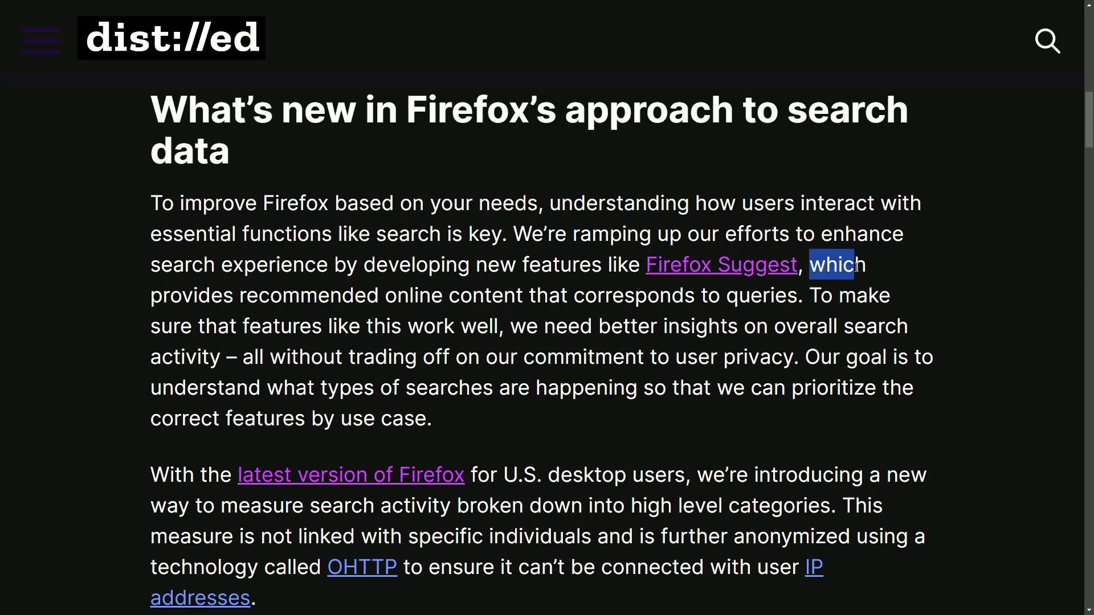
{"action": "left_click", "coordinate": [828, 280]}
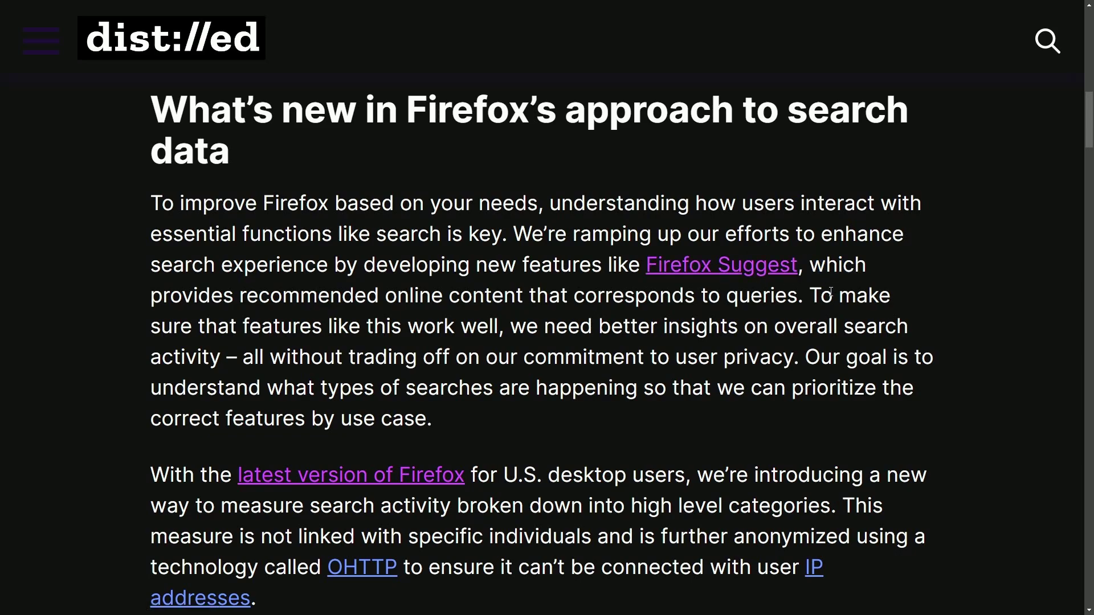
{"action": "left_click_drag", "start_coordinate": [809, 266], "coordinate": [878, 265]}
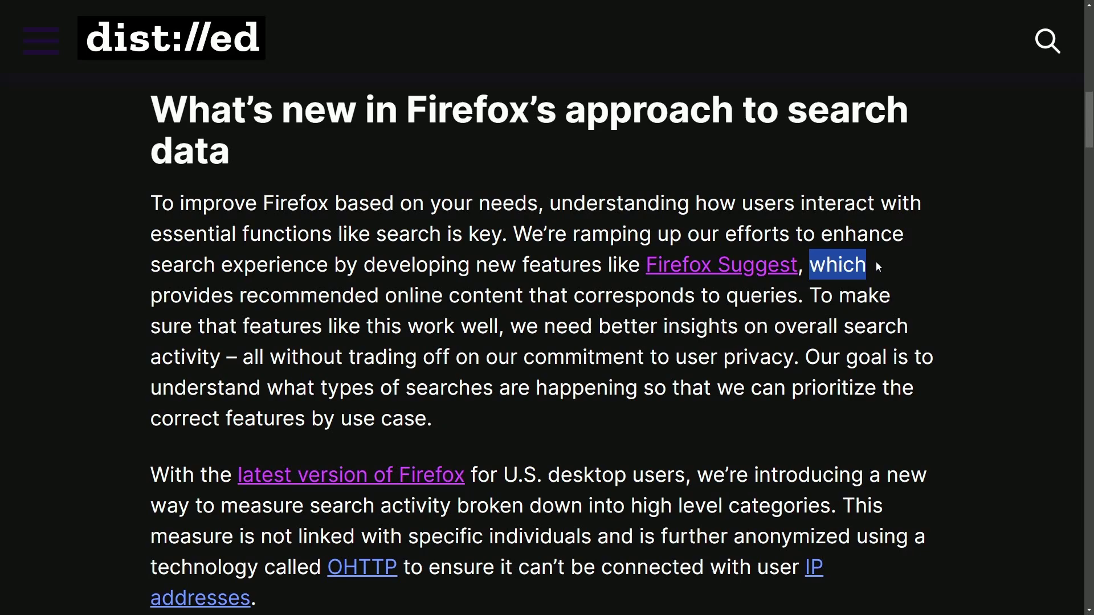
{"action": "left_click_drag", "start_coordinate": [151, 297], "coordinate": [916, 333]}
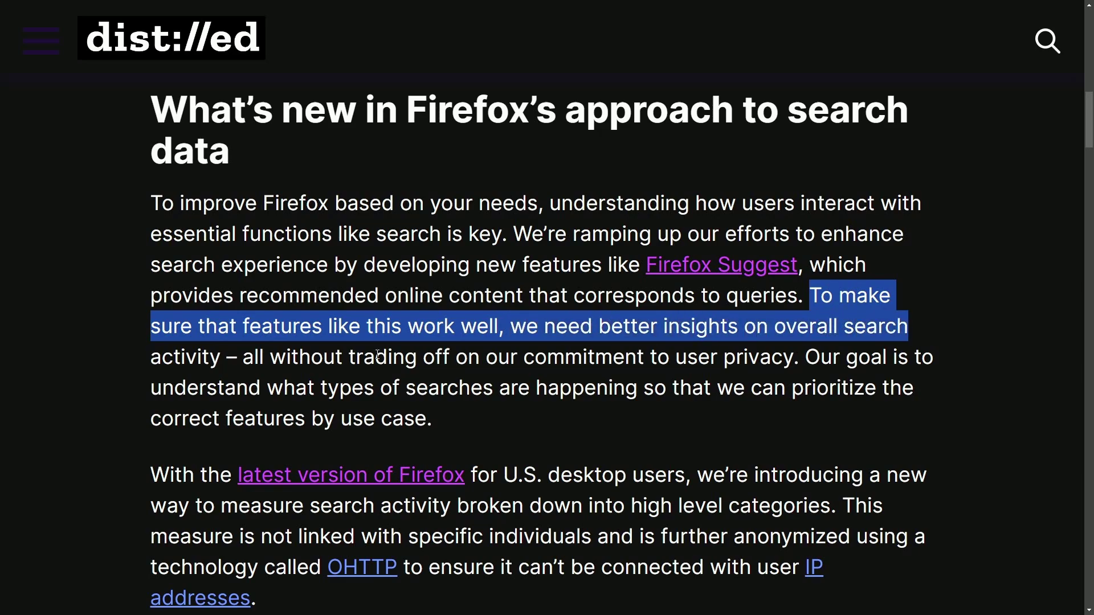
{"action": "left_click_drag", "start_coordinate": [151, 358], "coordinate": [433, 419]}
Step: Deselect the highlighted goal sentence in the search-data blog post
{"action": "left_click", "coordinate": [472, 423]}
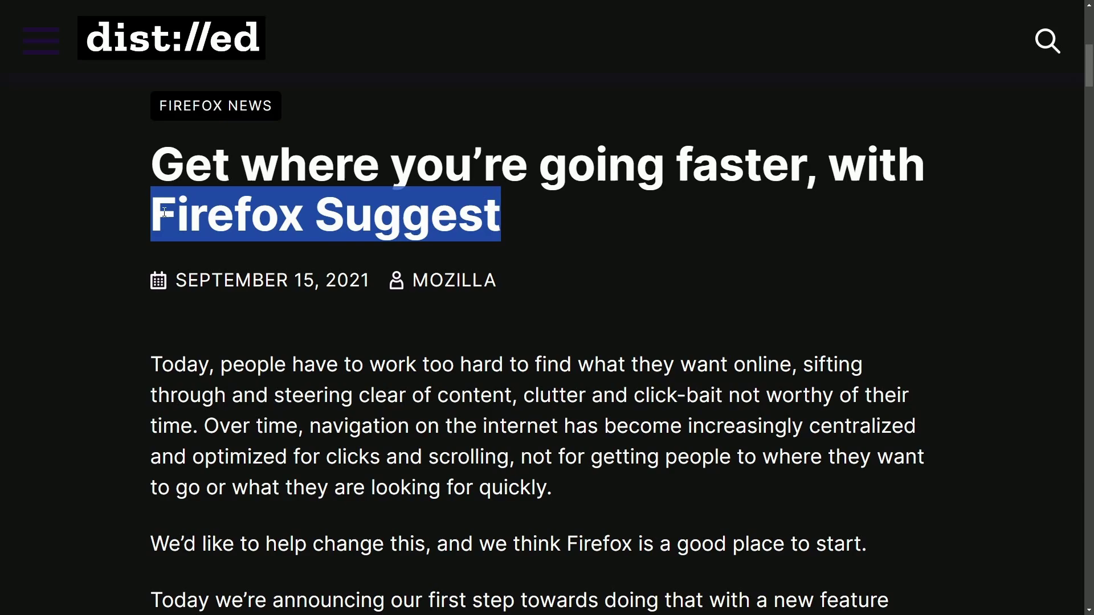
Step: Highlight 'Firefox Suggest' in the title and the Costa Rica sentence while scrolling the announcement
{"action": "left_click_drag", "start_coordinate": [579, 237], "coordinate": [91, 215]}
{"action": "left_click", "coordinate": [635, 236]}
{"action": "scroll", "coordinate": [636, 238], "scroll_direction": "down", "scroll_amount": 15}
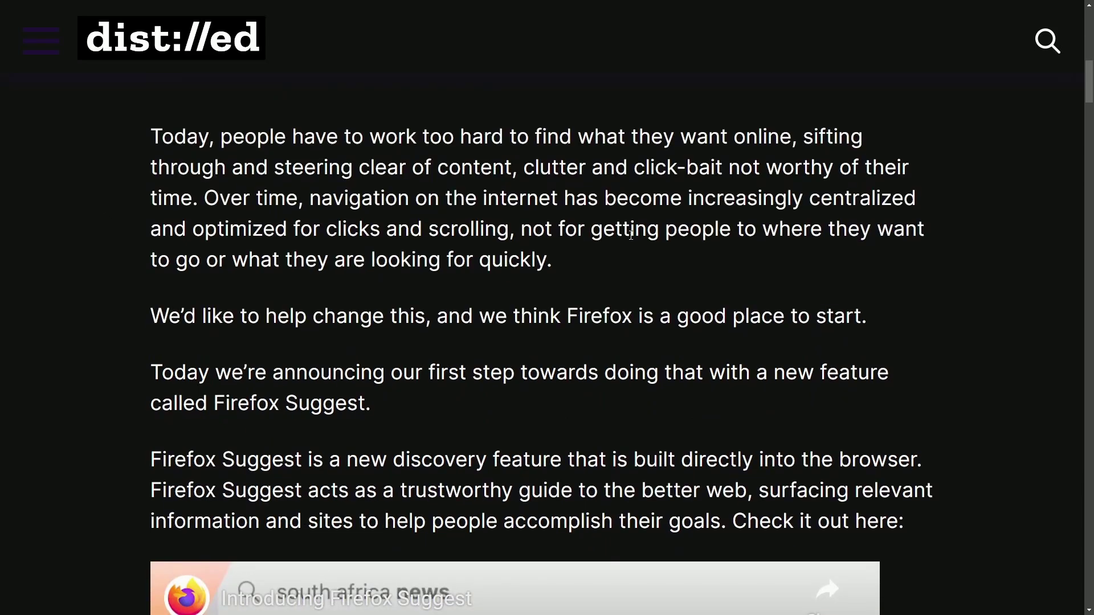
{"action": "scroll", "coordinate": [624, 242], "scroll_direction": "down", "scroll_amount": 4}
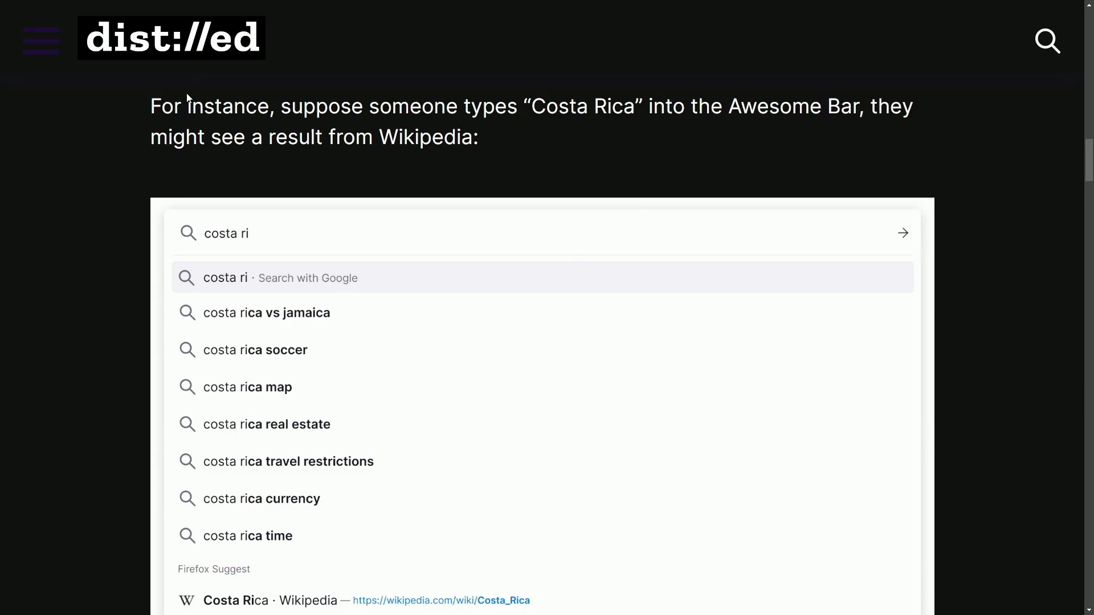
{"action": "left_click_drag", "start_coordinate": [281, 106], "coordinate": [895, 128]}
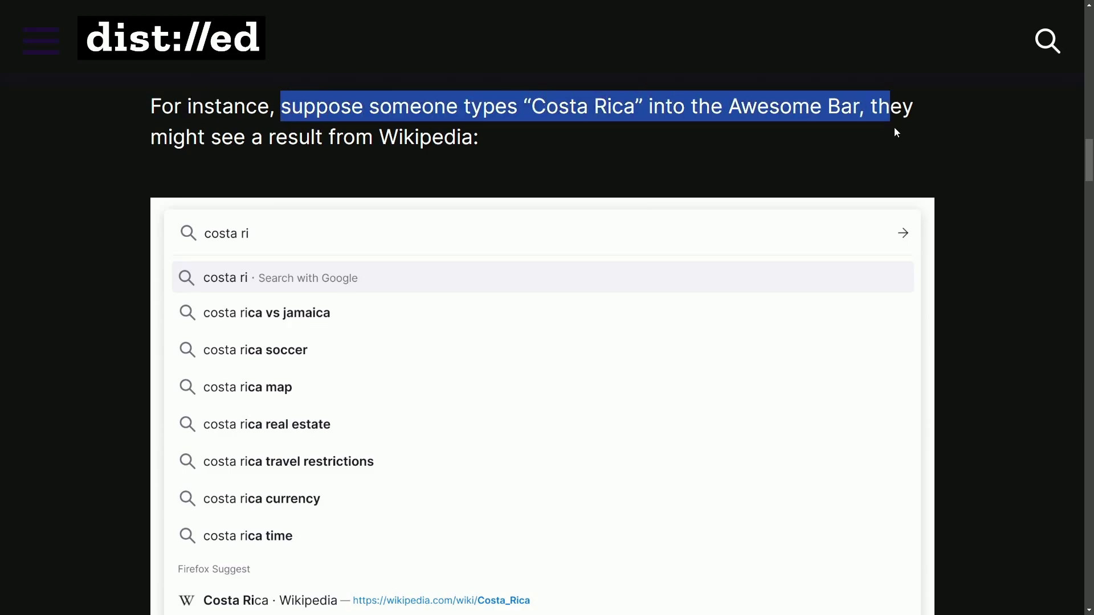
{"action": "left_click", "coordinate": [886, 130]}
{"action": "scroll", "coordinate": [547, 143], "scroll_direction": "down", "scroll_amount": 1}
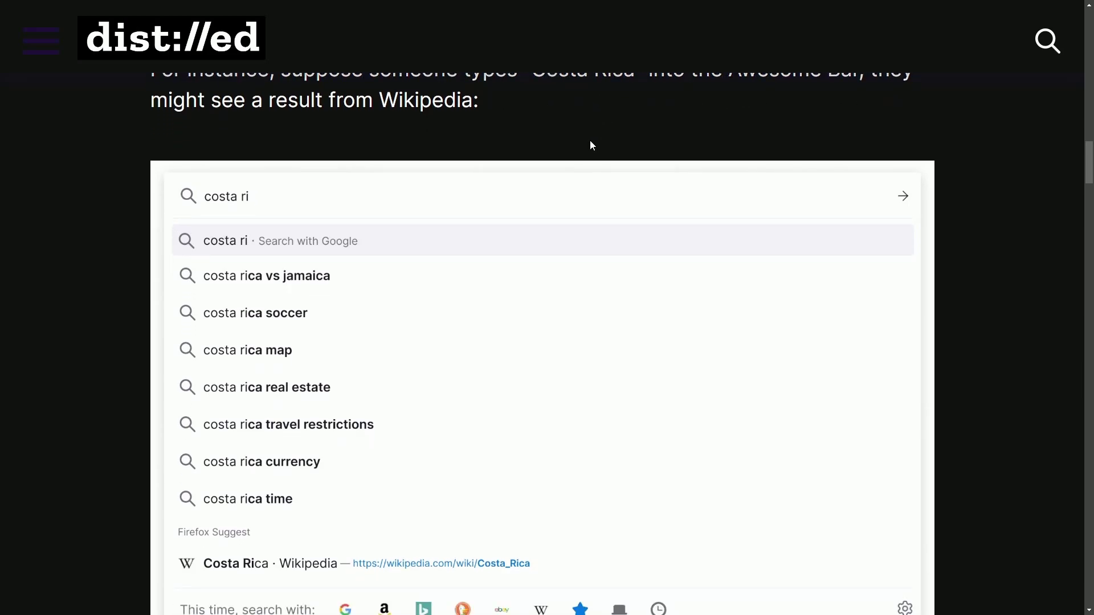
{"action": "scroll", "coordinate": [433, 130], "scroll_direction": "down", "scroll_amount": 1}
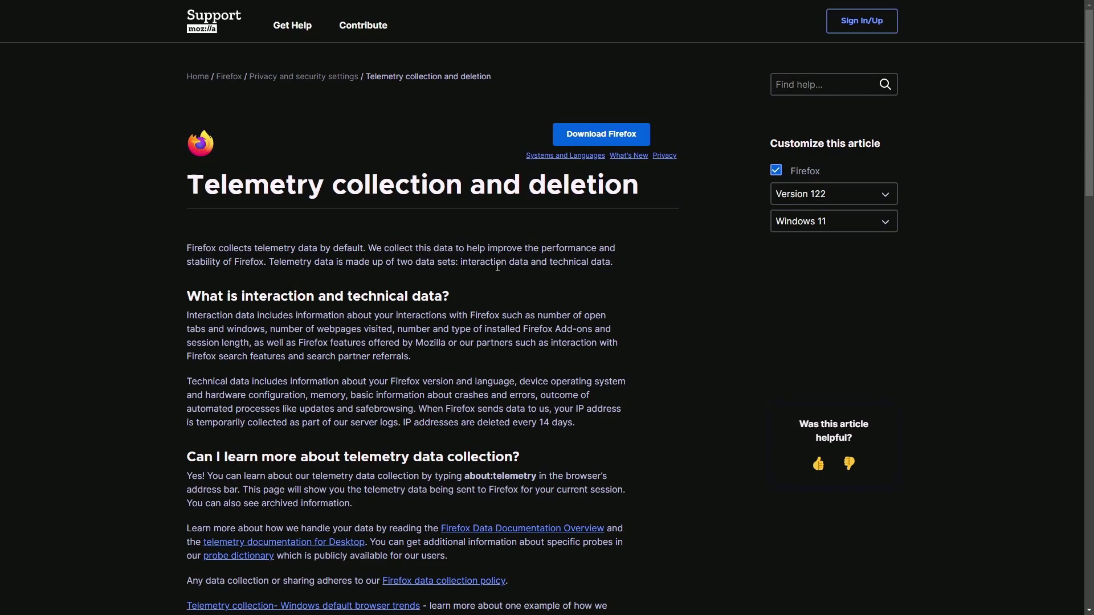
Step: Highlight the 'Telemetry collection and deletion' title and first paragraph, clearing each afterward
{"action": "left_click_drag", "start_coordinate": [188, 185], "coordinate": [466, 185]}
{"action": "left_click", "coordinate": [683, 231]}
{"action": "scroll", "coordinate": [671, 239], "scroll_direction": "down", "scroll_amount": 2}
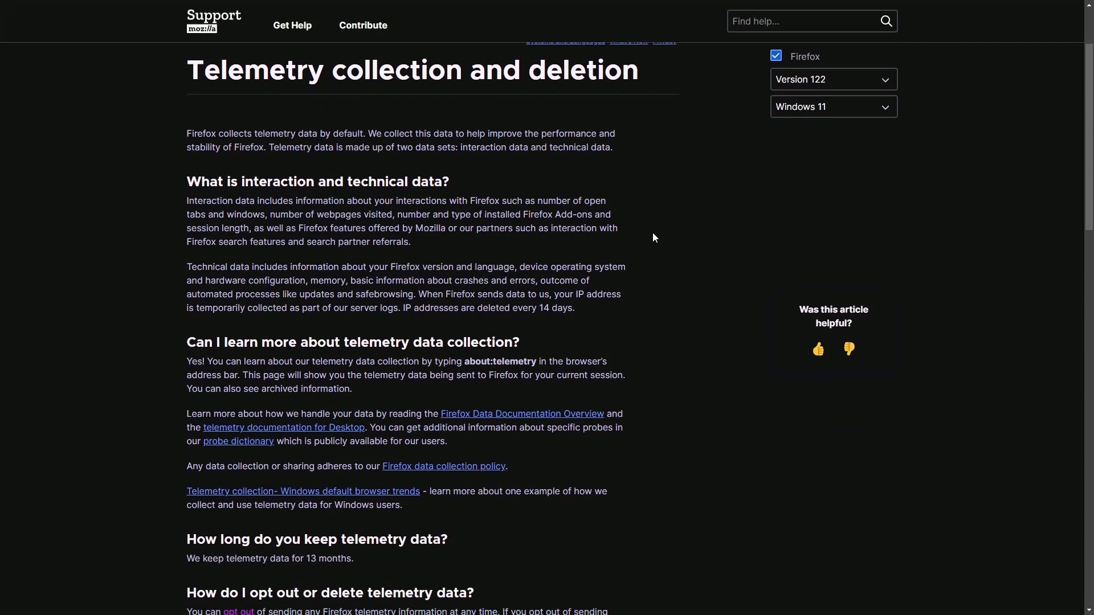
{"action": "scroll", "coordinate": [652, 233], "scroll_direction": "down", "scroll_amount": 1}
{"action": "left_click_drag", "start_coordinate": [295, 144], "coordinate": [625, 147]}
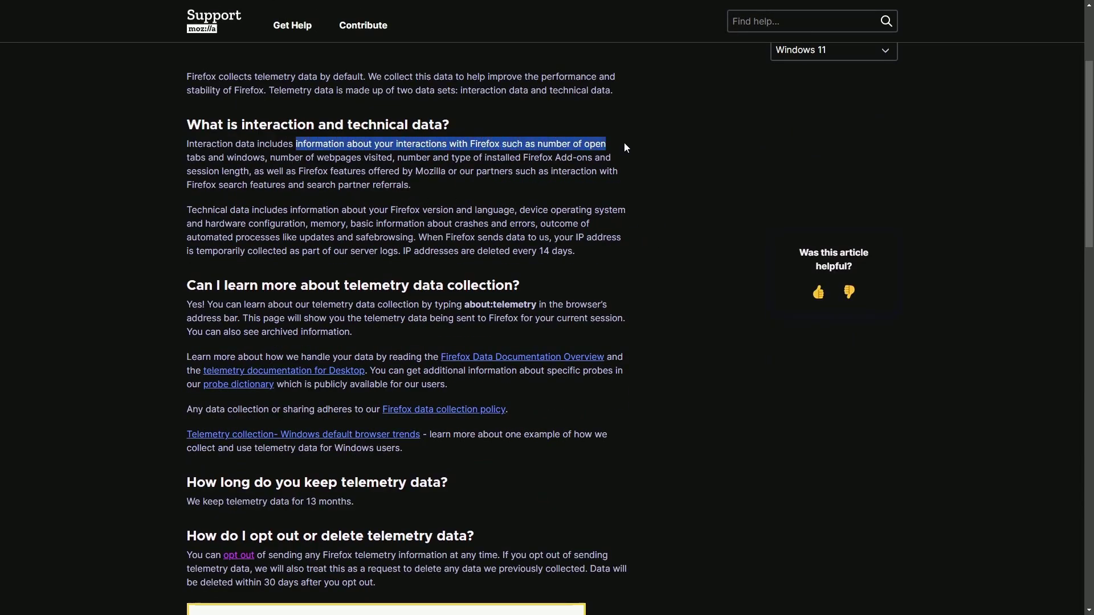
{"action": "left_click", "coordinate": [624, 143]}
Step: Highlight the interaction data examples and the 'How do I opt out' heading
{"action": "left_click_drag", "start_coordinate": [186, 156], "coordinate": [595, 157]}
{"action": "left_click", "coordinate": [622, 165]}
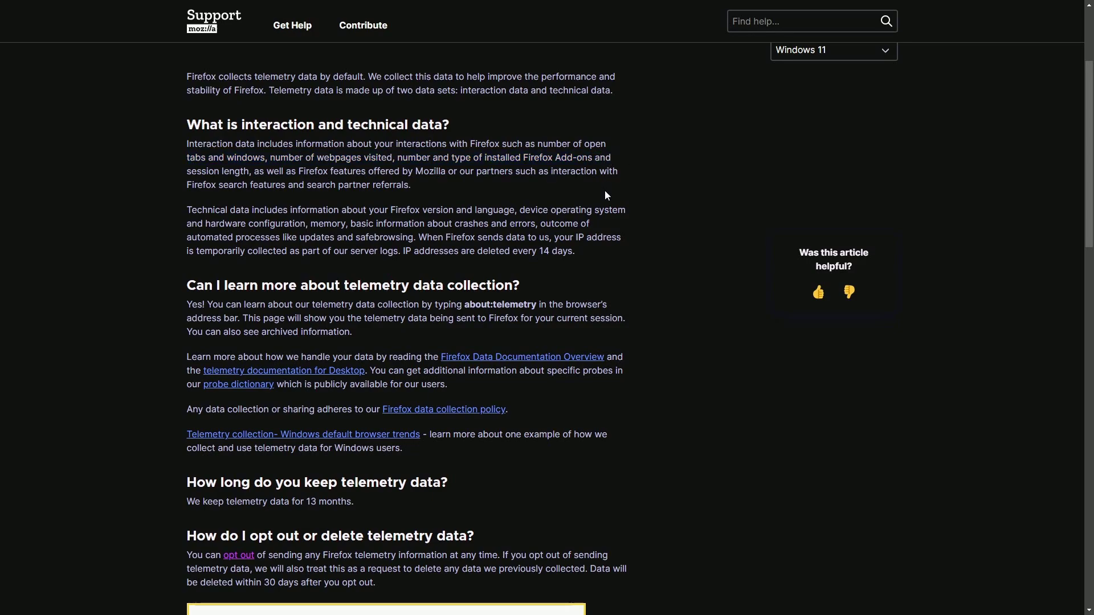
{"action": "scroll", "coordinate": [604, 190], "scroll_direction": "down", "scroll_amount": 3}
{"action": "scroll", "coordinate": [598, 204], "scroll_direction": "down", "scroll_amount": 4}
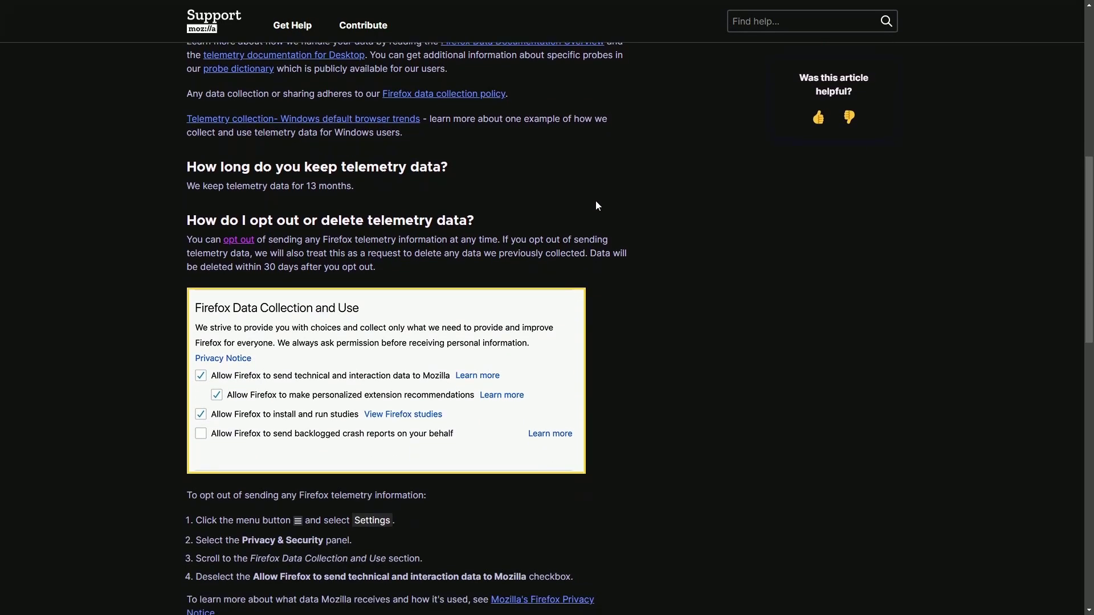
{"action": "left_click_drag", "start_coordinate": [178, 135], "coordinate": [521, 129]}
{"action": "left_click", "coordinate": [525, 132]}
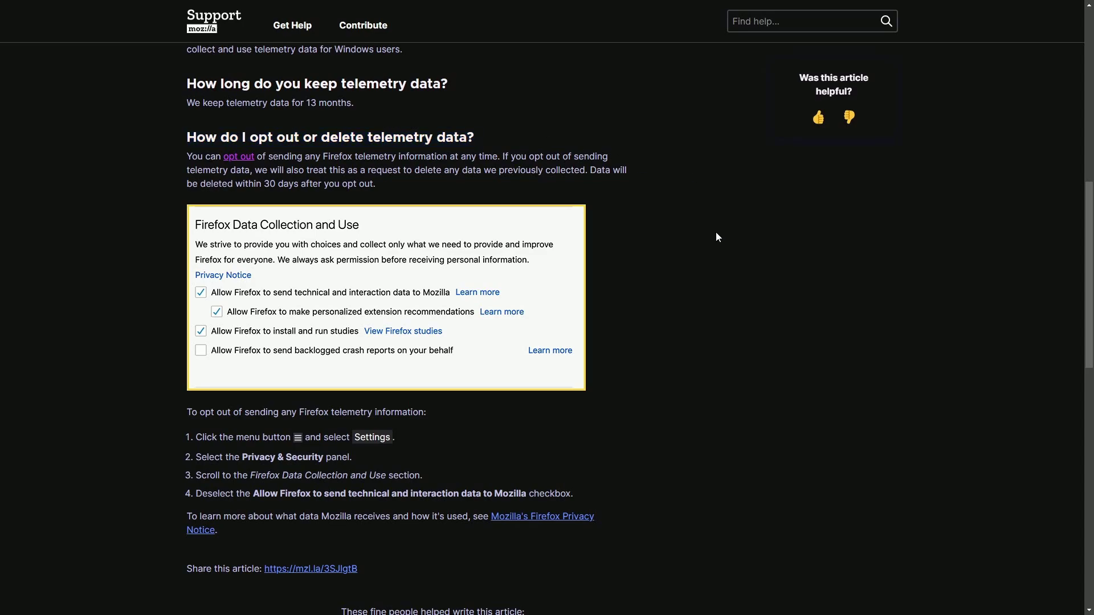
{"action": "scroll", "coordinate": [696, 296], "scroll_direction": "up", "scroll_amount": 10}
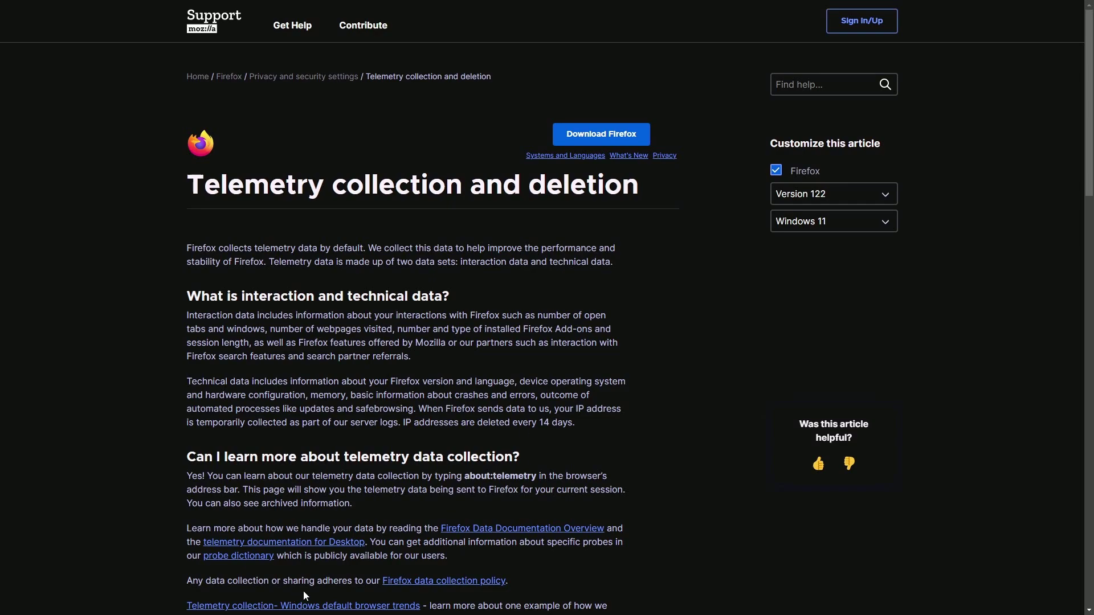
Step: Follow the Firefox data collection policy link and scroll through the MozillaWiki Data Collection page
{"action": "left_click", "coordinate": [432, 583]}
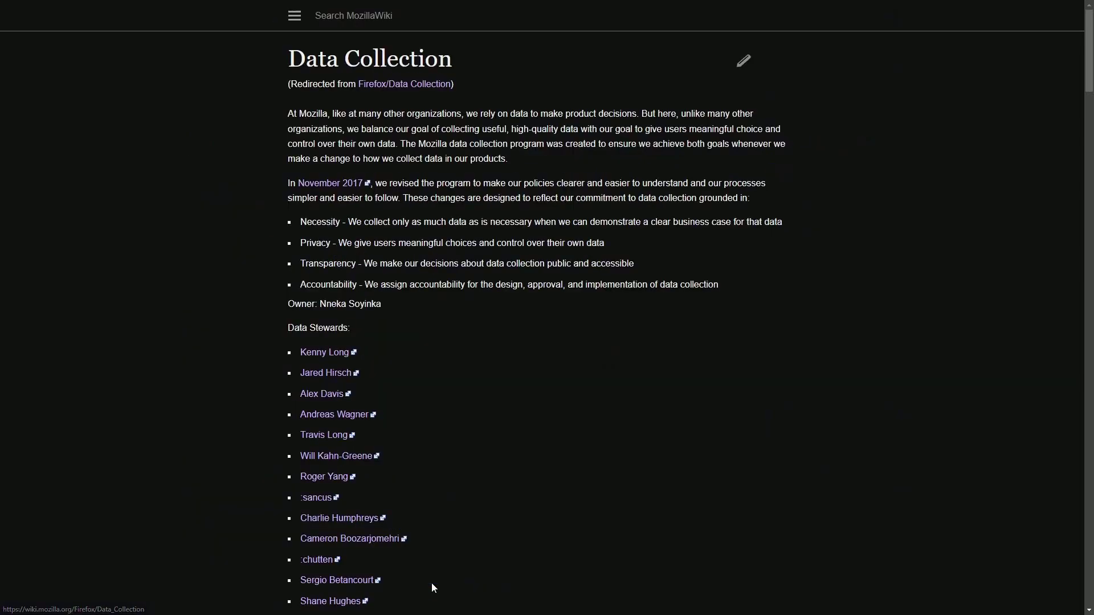
{"action": "scroll", "coordinate": [461, 307], "scroll_direction": "down", "scroll_amount": 5}
{"action": "scroll", "coordinate": [291, 118], "scroll_direction": "down", "scroll_amount": 10}
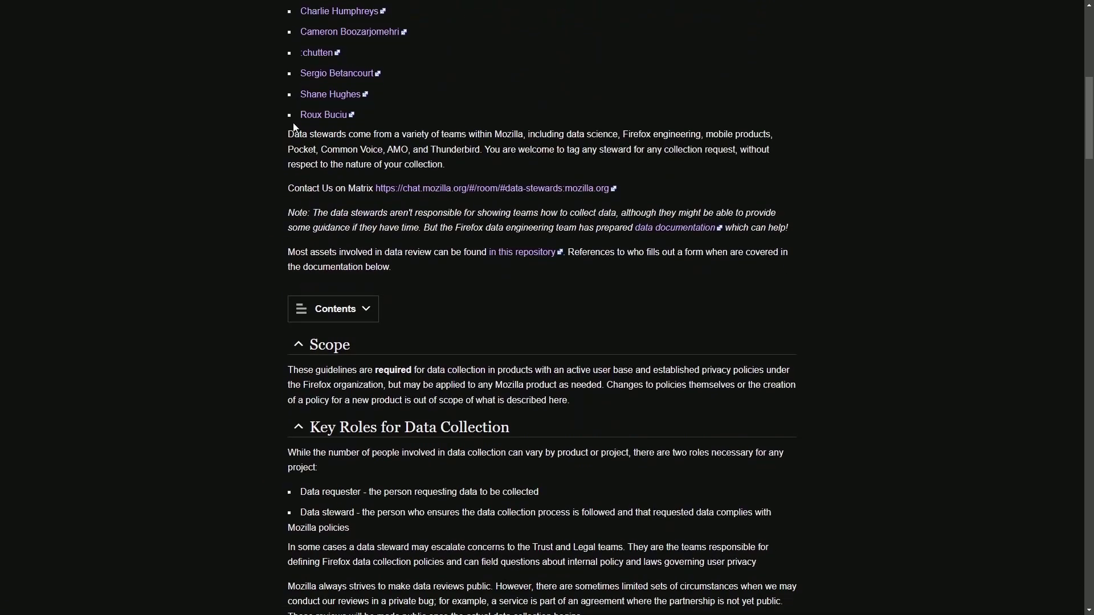
{"action": "scroll", "coordinate": [287, 125], "scroll_direction": "down", "scroll_amount": 10}
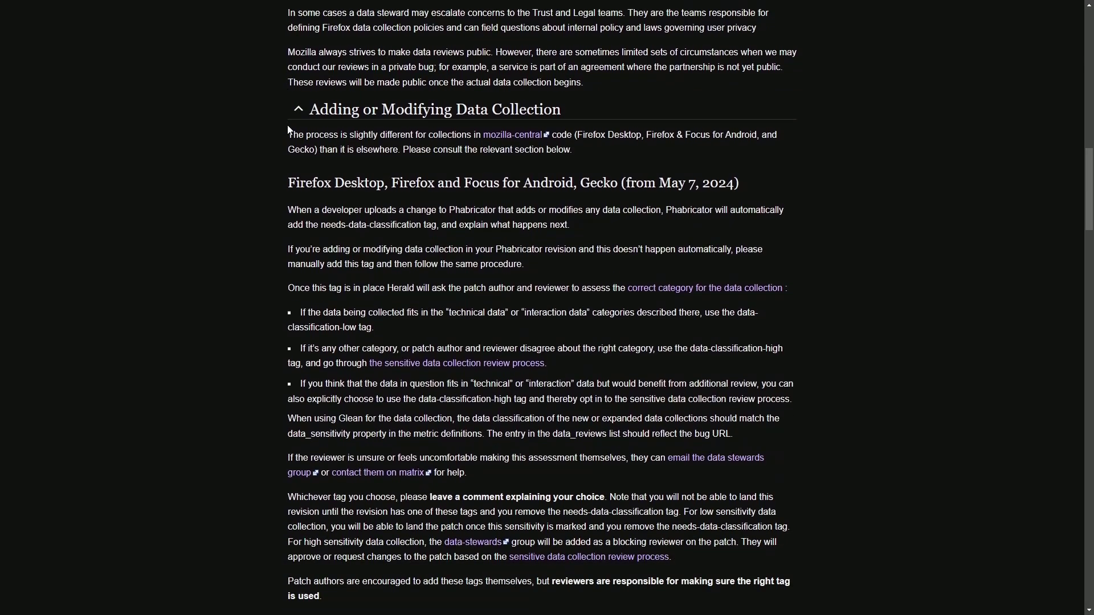
{"action": "scroll", "coordinate": [281, 121], "scroll_direction": "down", "scroll_amount": 8}
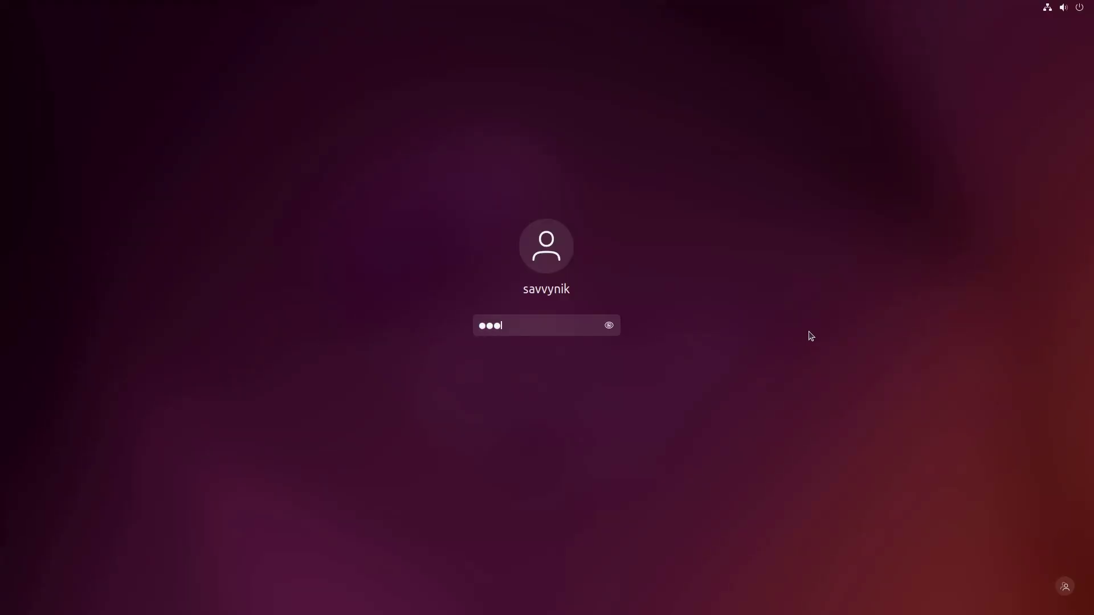
Step: Sign back into Ubuntu with the account password and launch Firefox
{"action": "type", "text": "****"}
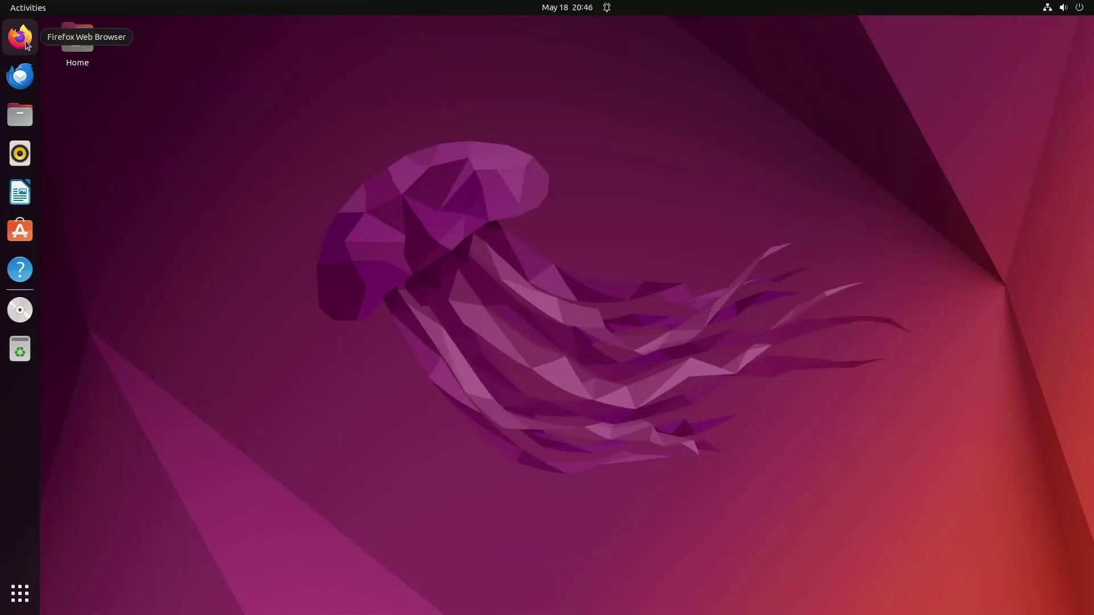
{"action": "left_click", "coordinate": [20, 37]}
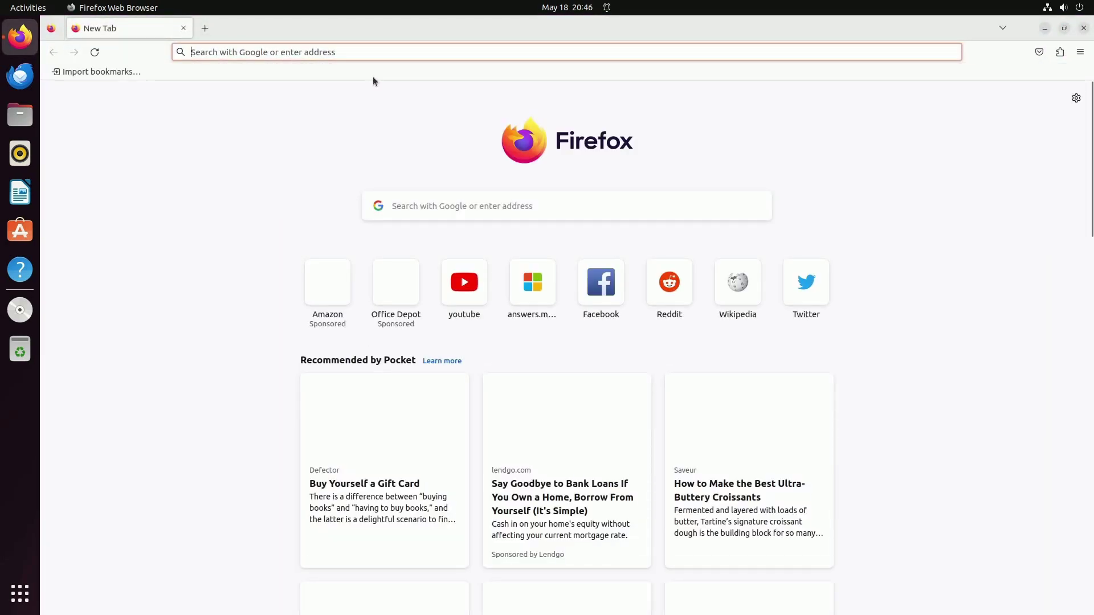
{"action": "left_click", "coordinate": [997, 166]}
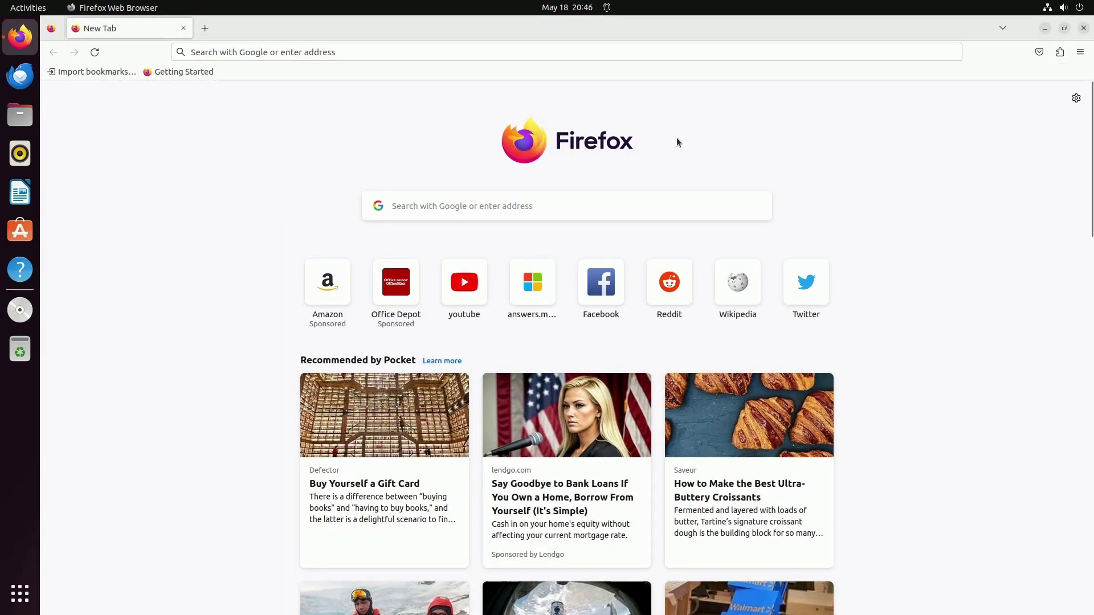
Step: Go to Settings from the ☰ menu and show the Privacy & Security page
{"action": "left_click", "coordinate": [1079, 53]}
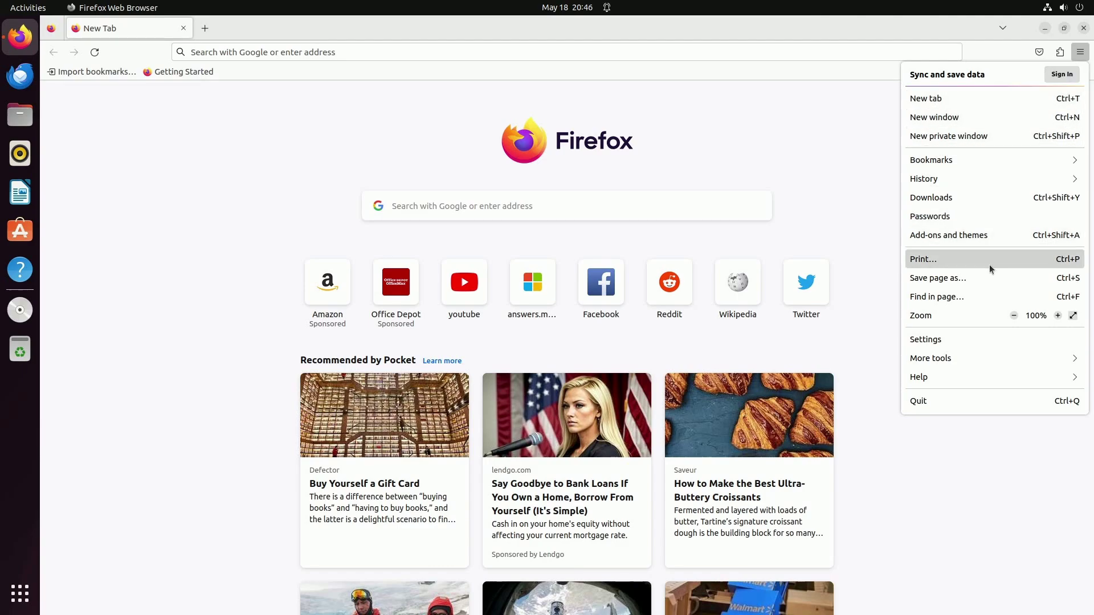
{"action": "left_click", "coordinate": [1080, 51]}
{"action": "left_click", "coordinate": [1080, 52]}
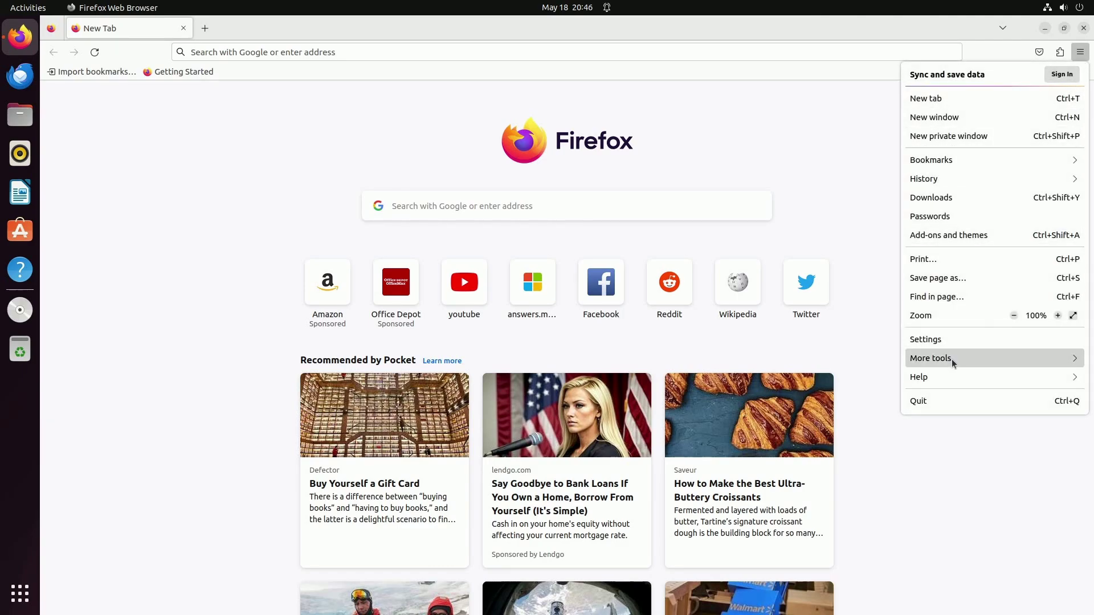
{"action": "left_click", "coordinate": [949, 342]}
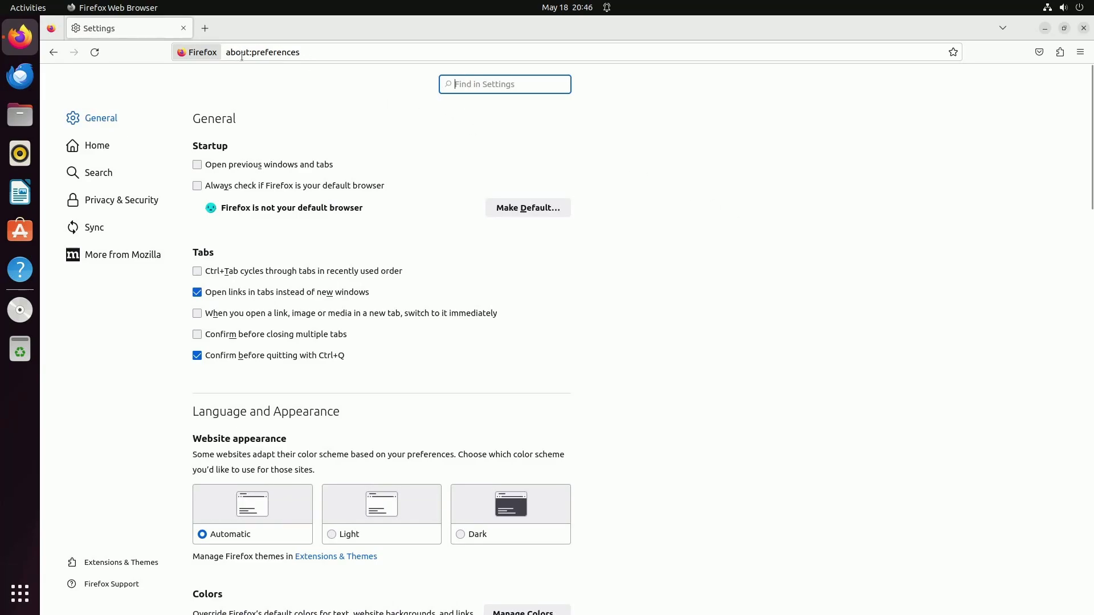
{"action": "left_click", "coordinate": [114, 207]}
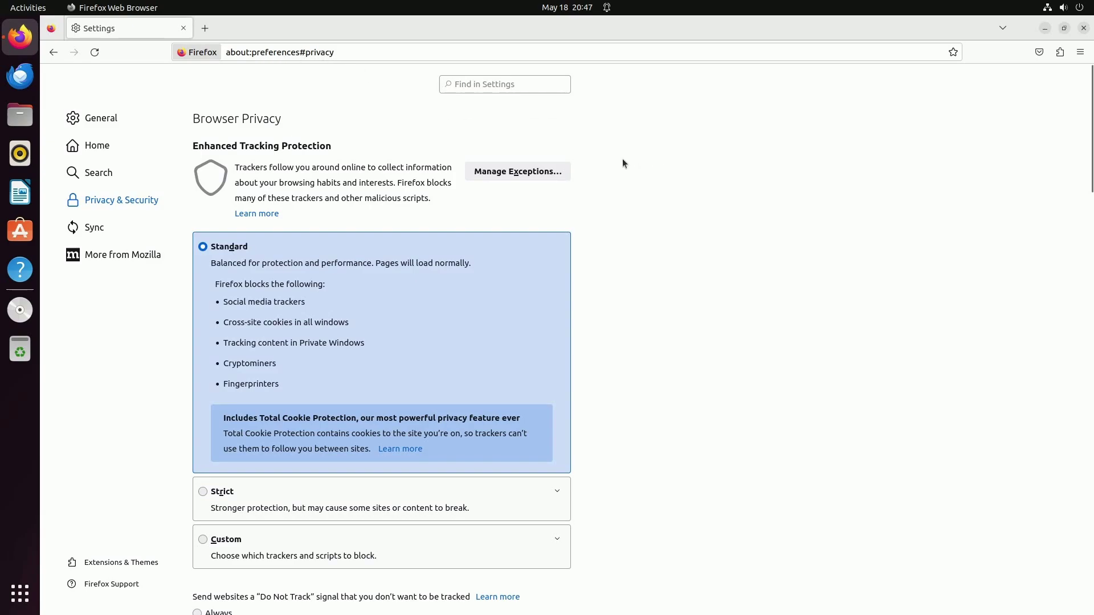
Step: Under Firefox Data Collection and Use, uncheck studies, extension recommendations and technical/interaction data
{"action": "scroll", "coordinate": [622, 160], "scroll_direction": "down", "scroll_amount": 10}
{"action": "scroll", "coordinate": [619, 166], "scroll_direction": "down", "scroll_amount": 13}
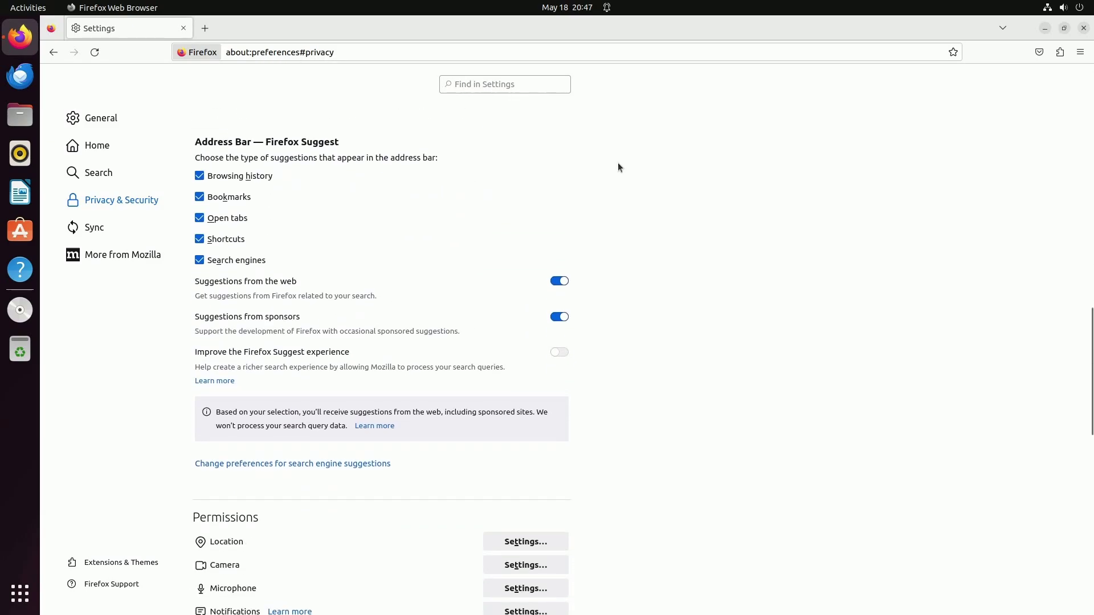
{"action": "scroll", "coordinate": [619, 167], "scroll_direction": "down", "scroll_amount": 3}
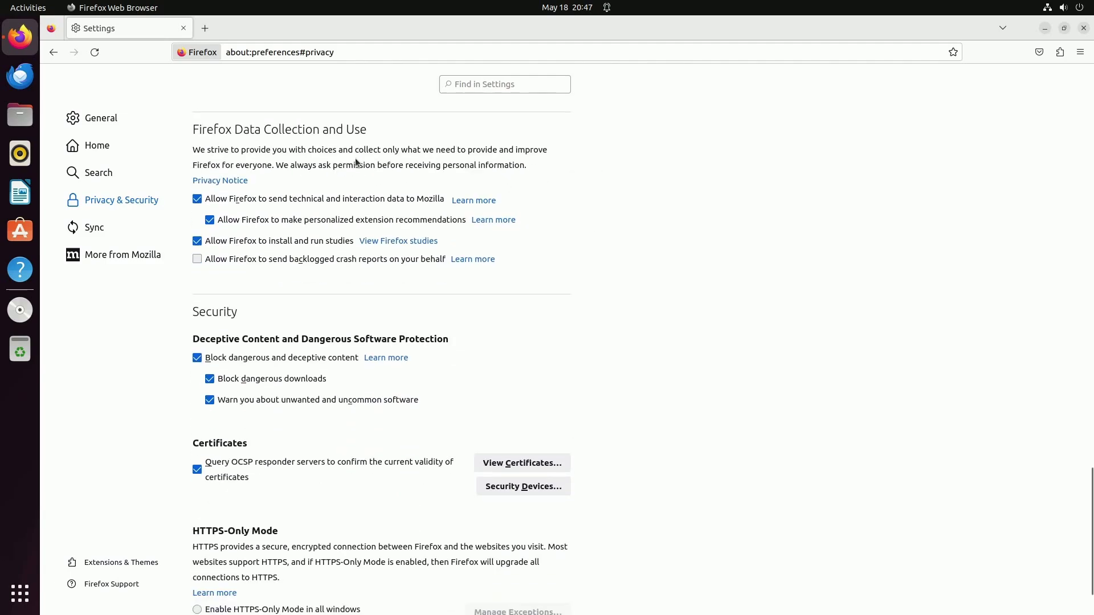
{"action": "left_click_drag", "start_coordinate": [195, 130], "coordinate": [425, 131]}
{"action": "left_click", "coordinate": [393, 154]}
{"action": "left_click", "coordinate": [197, 241]}
{"action": "left_click", "coordinate": [210, 220]}
{"action": "left_click", "coordinate": [197, 199]}
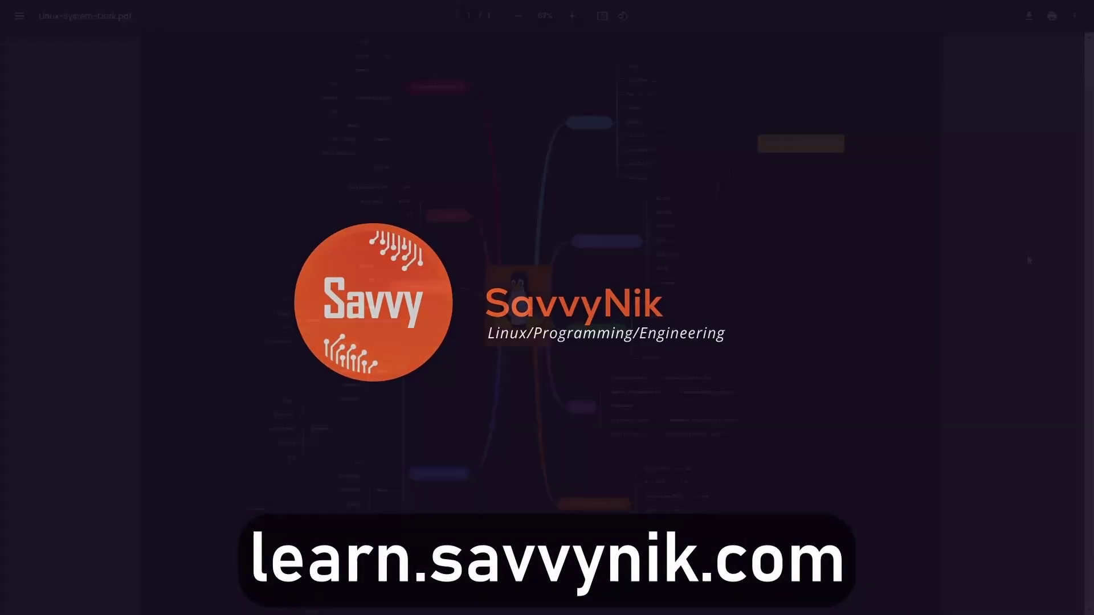
{"action": "type", "text": "/d"}
{"action": "type", "text": "sudo apt ins"}
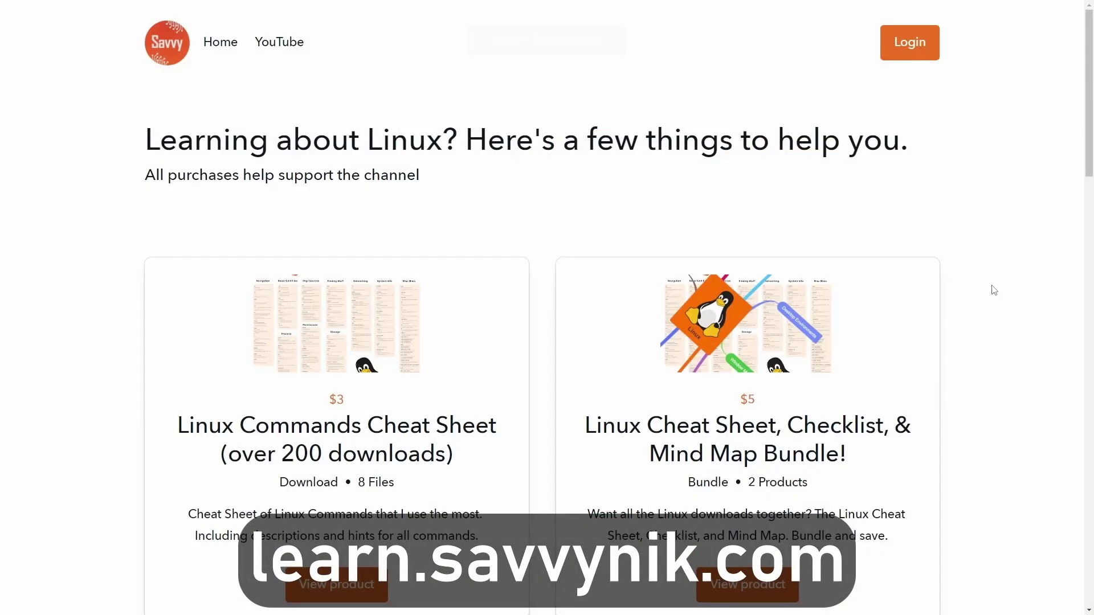
{"action": "scroll", "coordinate": [994, 291], "scroll_direction": "down", "scroll_amount": 4}
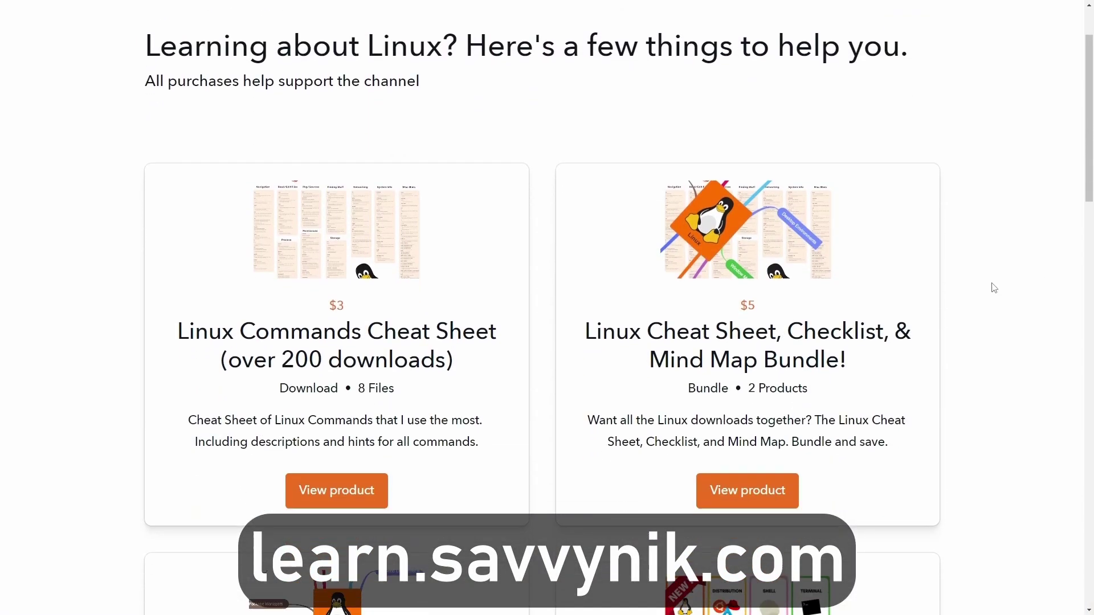
{"action": "scroll", "coordinate": [994, 291], "scroll_direction": "down", "scroll_amount": 5}
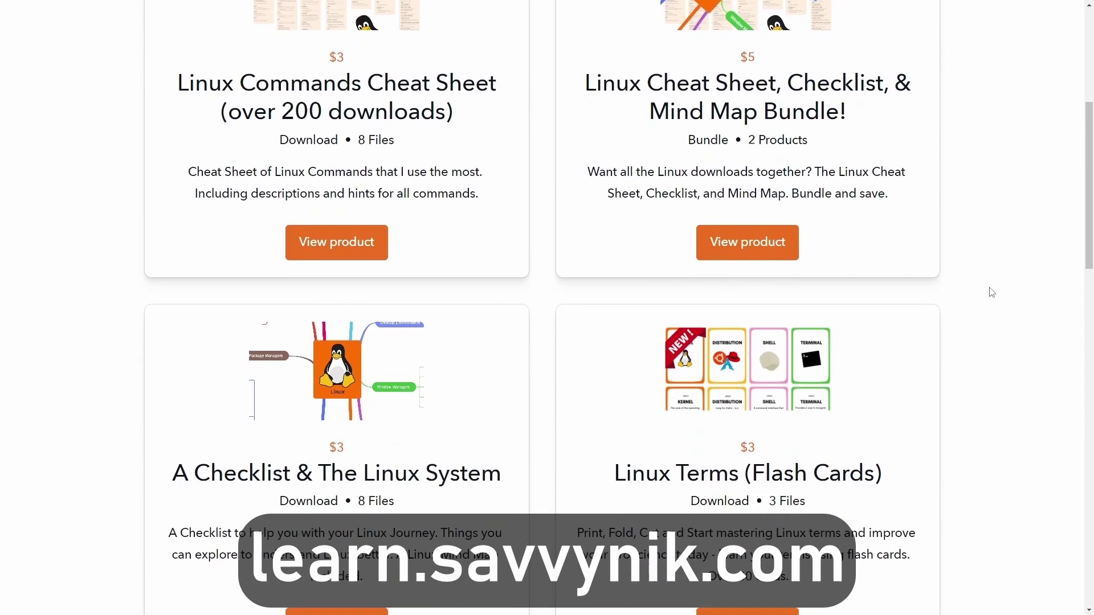
{"action": "scroll", "coordinate": [992, 293], "scroll_direction": "down", "scroll_amount": 2}
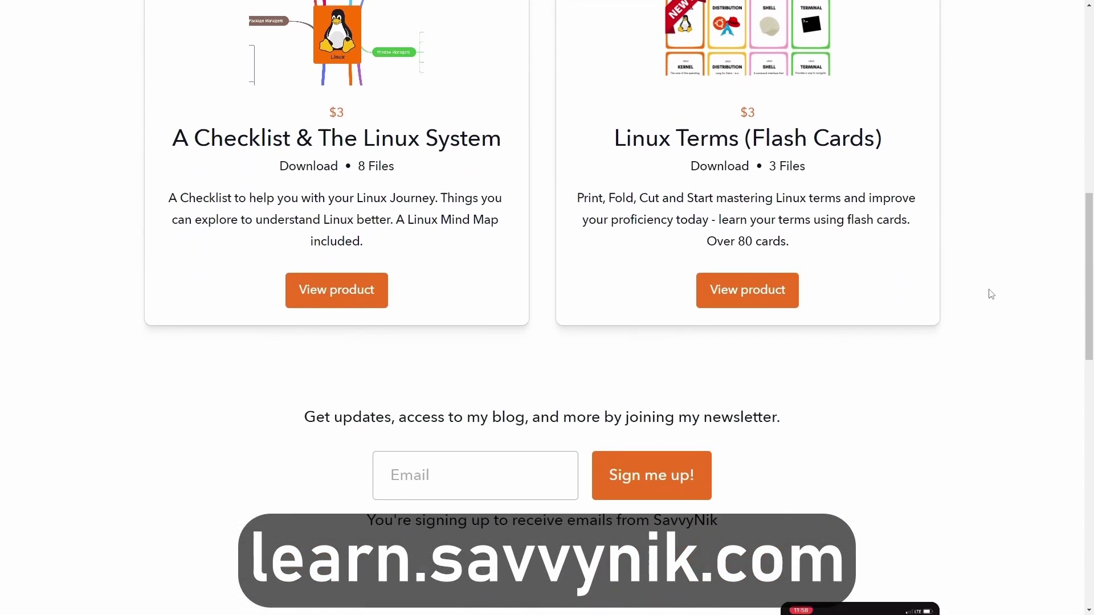
{"action": "scroll", "coordinate": [992, 294], "scroll_direction": "down", "scroll_amount": 5}
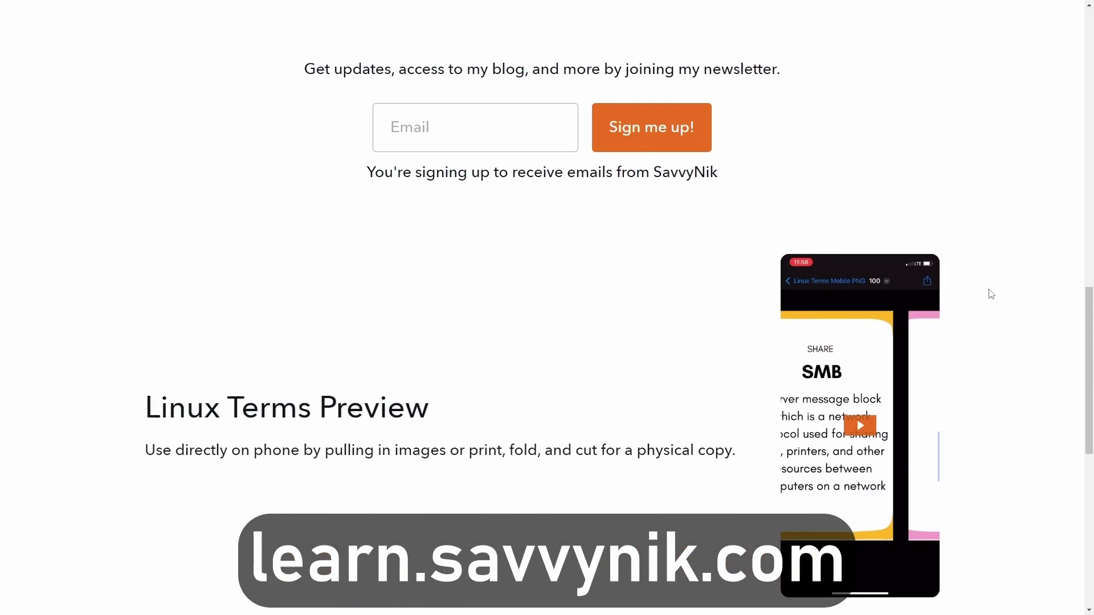